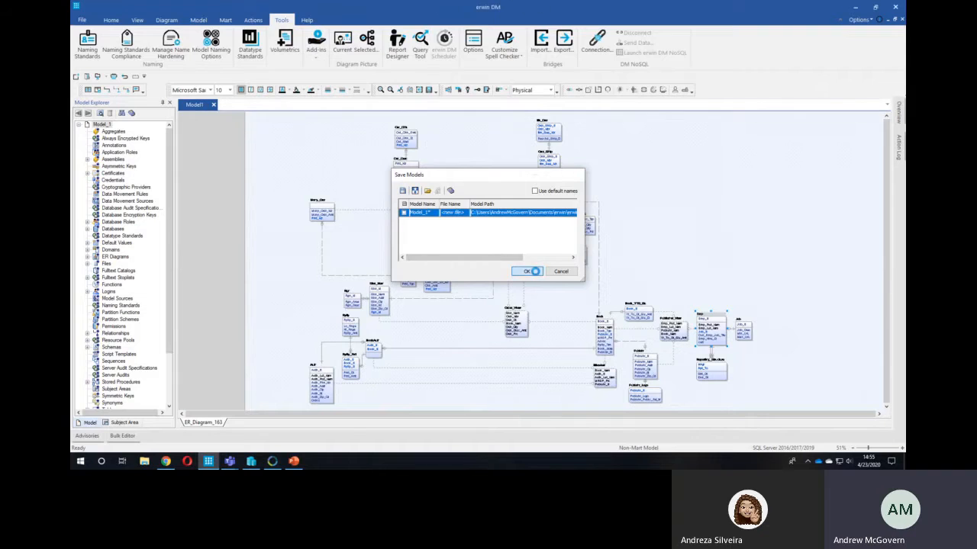
# - Go to the Windows desktop and run erwin Data Modeler 2020 R1 as administrator
pyautogui.hotkey('alt', 'Tab')
pyautogui.rightClick(81, 462)
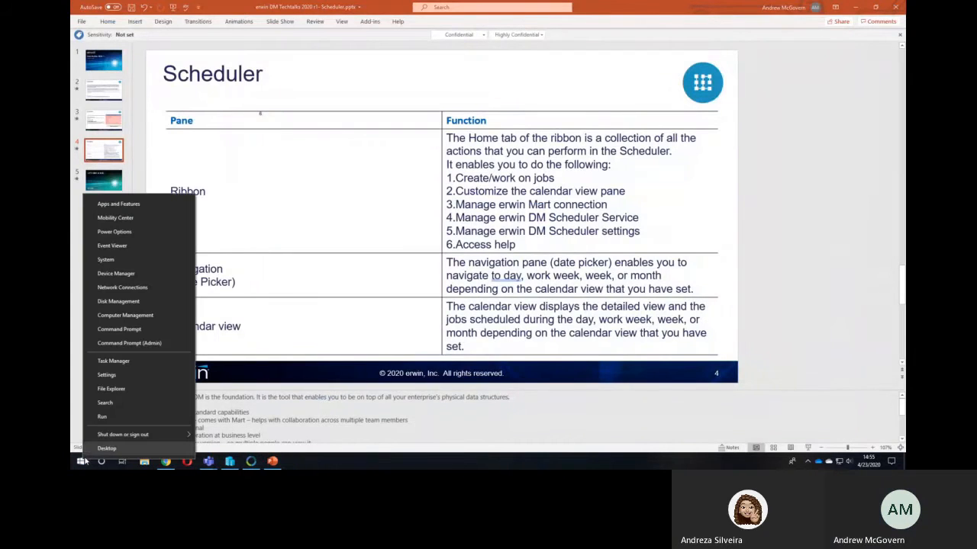
pyautogui.click(106, 449)
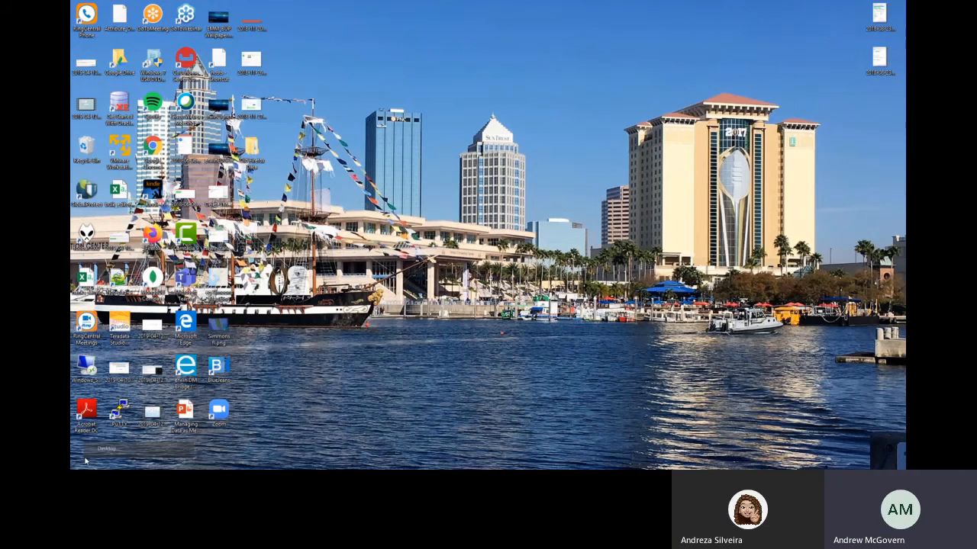
pyautogui.click(81, 462)
pyautogui.rightClick(244, 351)
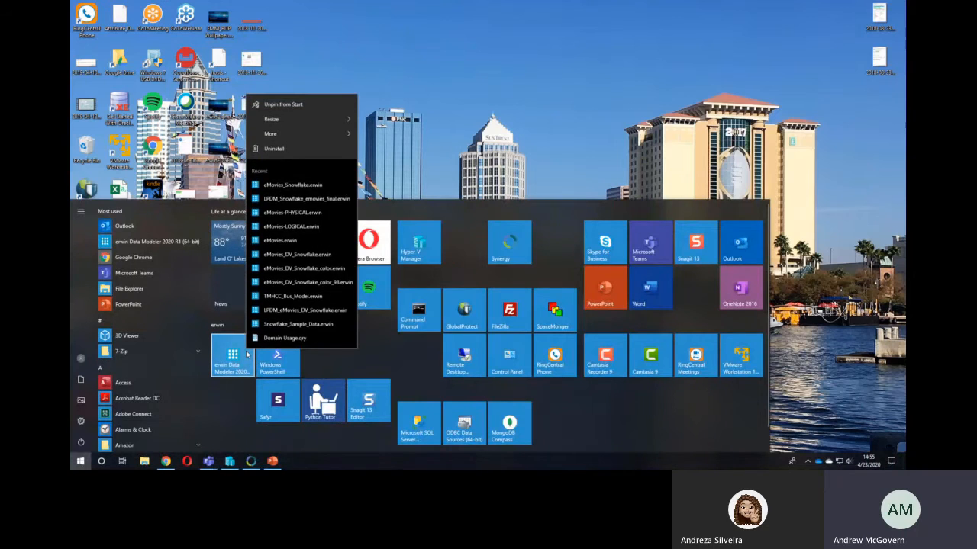
pyautogui.moveTo(339, 137)
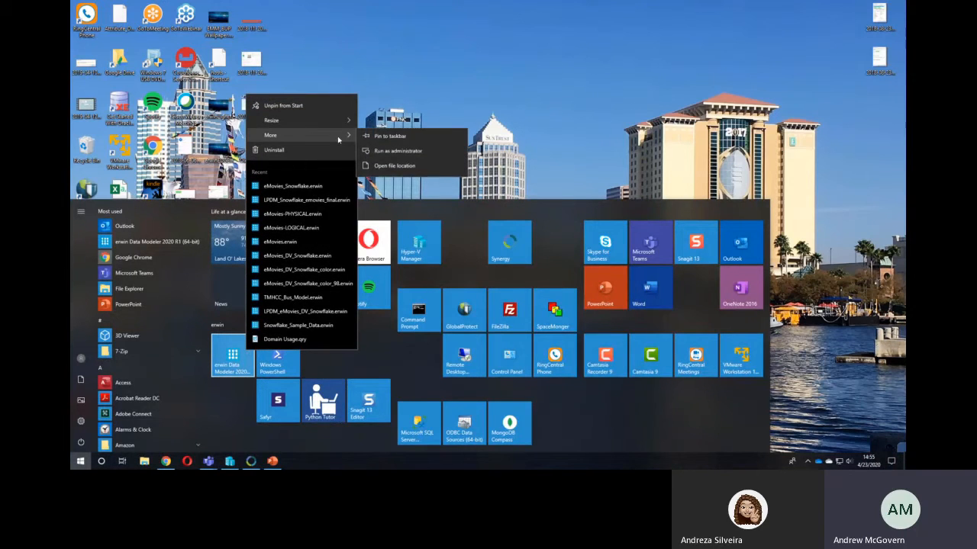
pyautogui.click(425, 157)
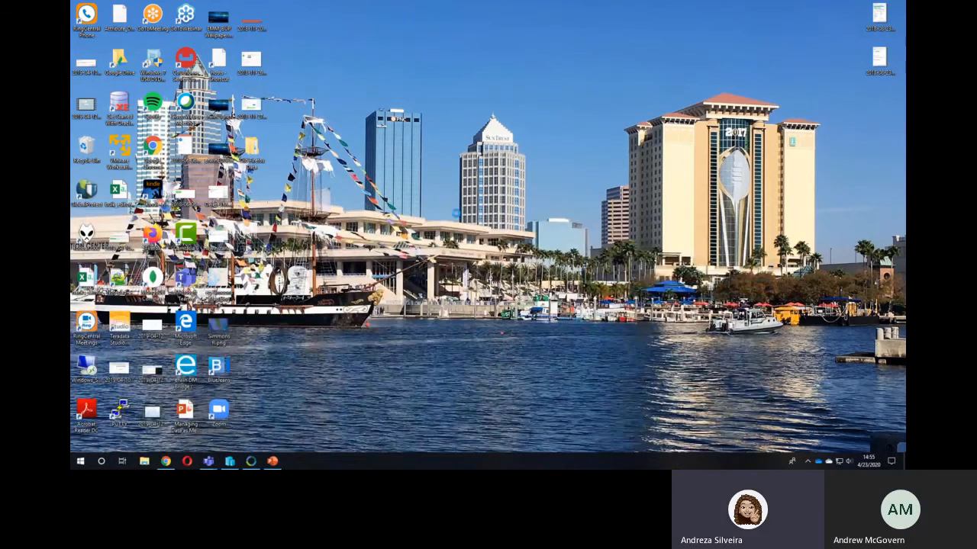
pyautogui.click(537, 355)
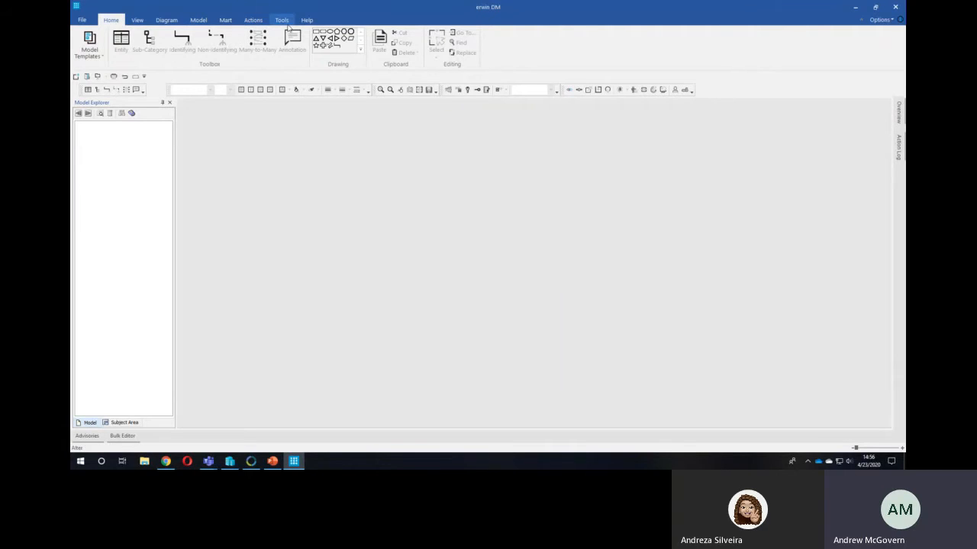
# - Launch the erwin DM Scheduler in a maximized window and review its email notification configuration
pyautogui.click(285, 23)
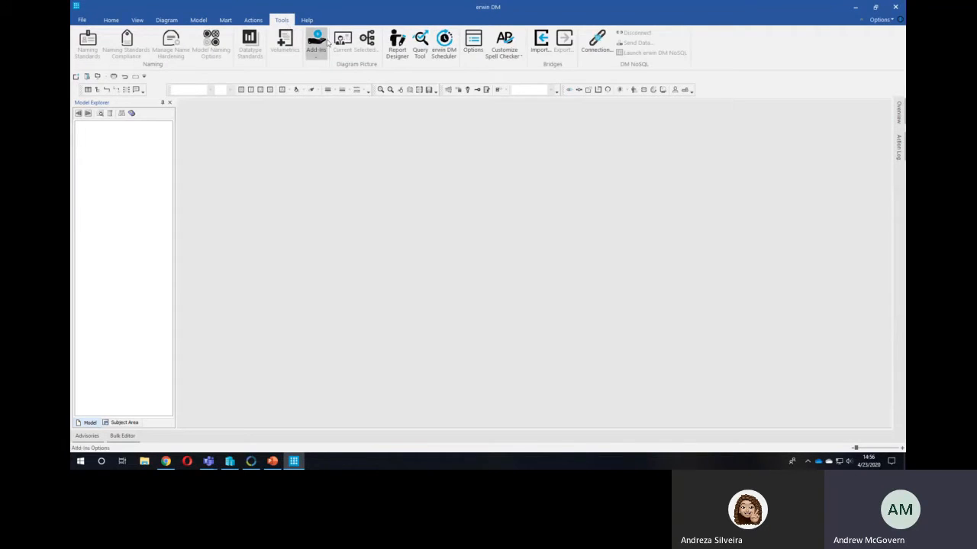
pyautogui.click(448, 52)
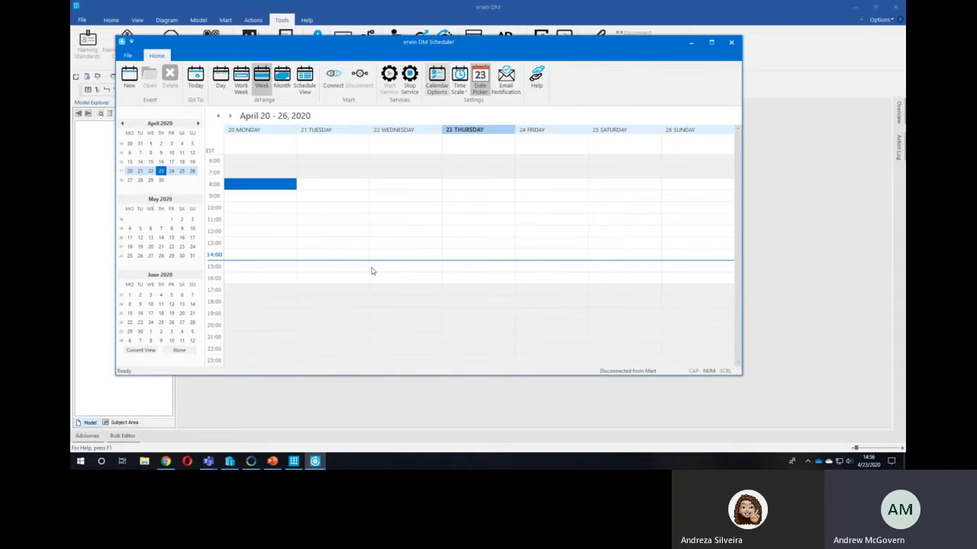
pyautogui.click(711, 42)
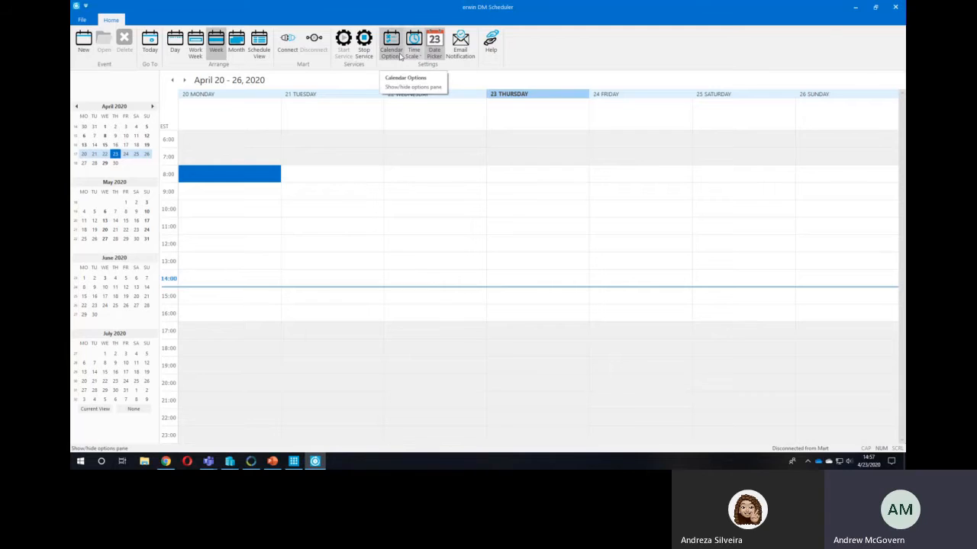
pyautogui.click(462, 51)
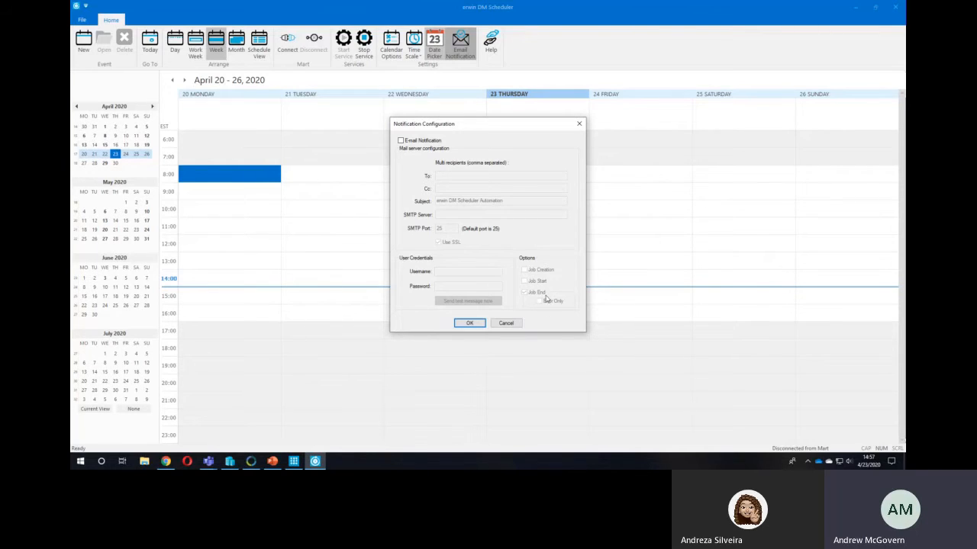
pyautogui.click(579, 124)
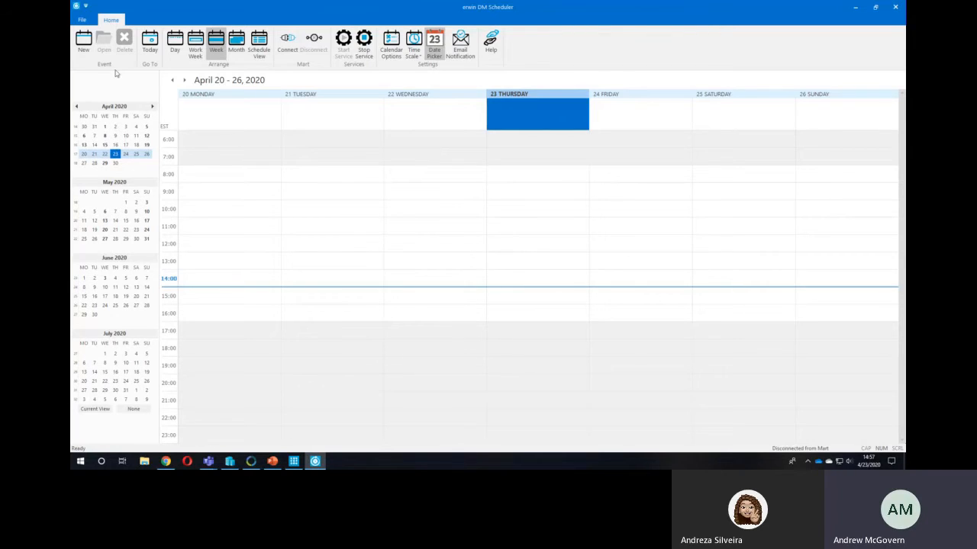
# - Create a new scheduler job named Tech Talk that is not an all-day event, leaving Schedule Now off
pyautogui.click(84, 46)
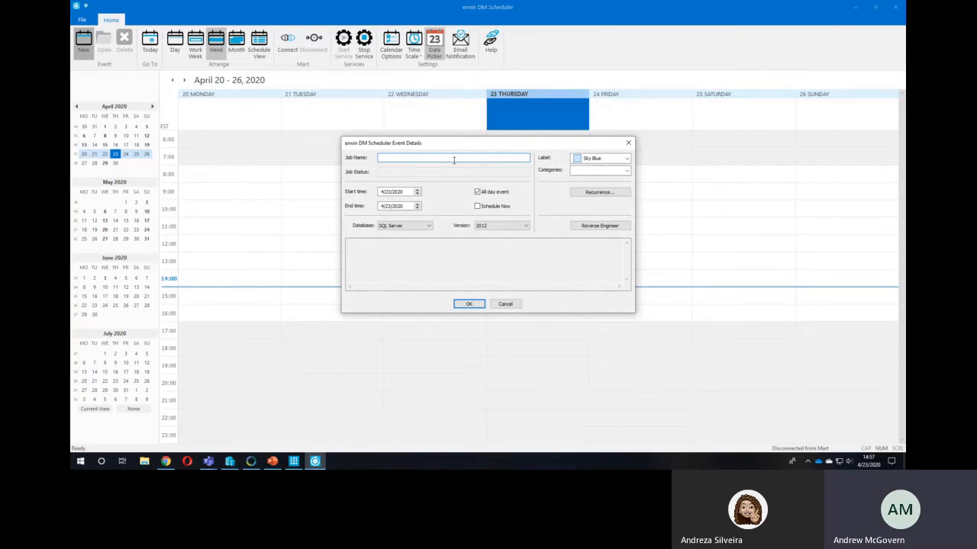
pyautogui.write('Tech Talk')
pyautogui.click(477, 193)
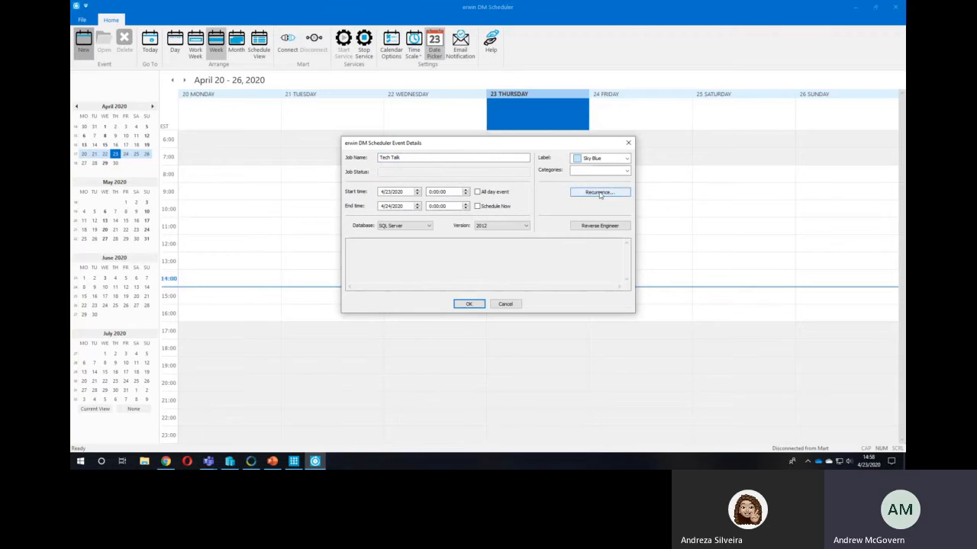
pyautogui.click(479, 206)
pyautogui.click(477, 207)
# - Review the job's recurrence options without applying any, and set its label to Teal
pyautogui.click(586, 193)
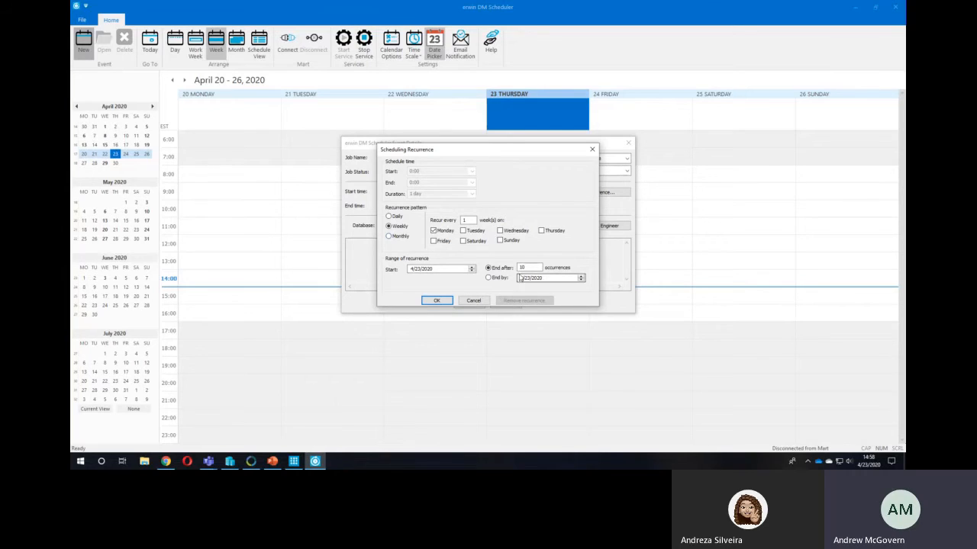
pyautogui.click(474, 301)
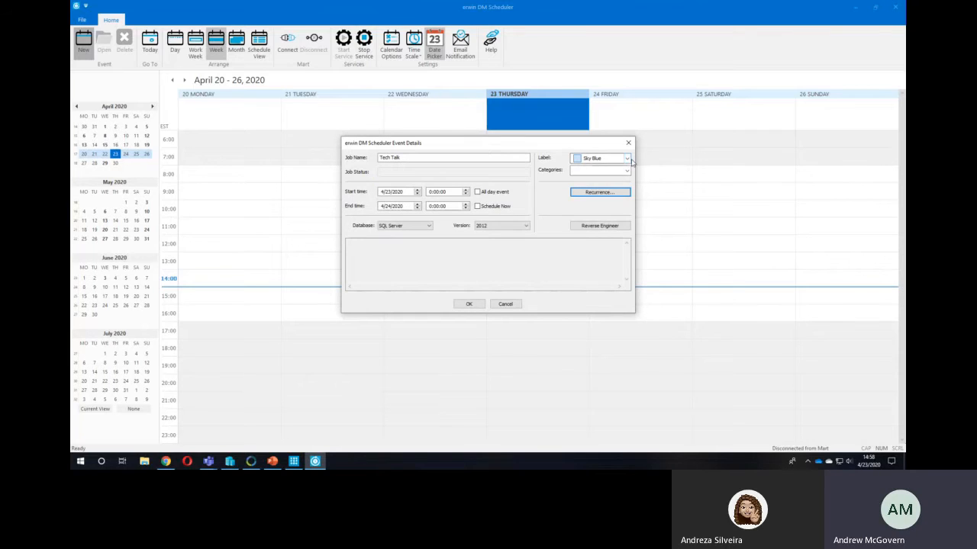
pyautogui.click(627, 158)
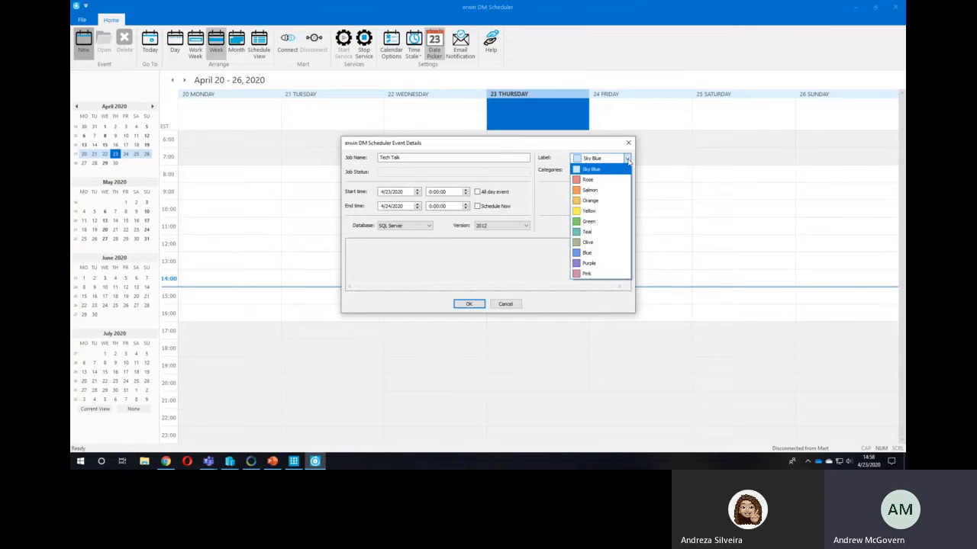
pyautogui.click(593, 233)
pyautogui.click(626, 170)
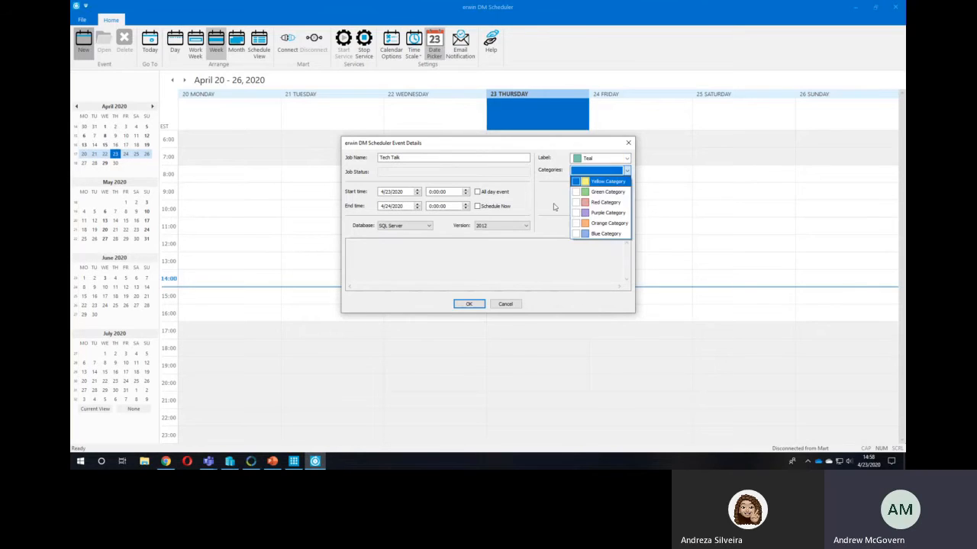
pyautogui.click(555, 148)
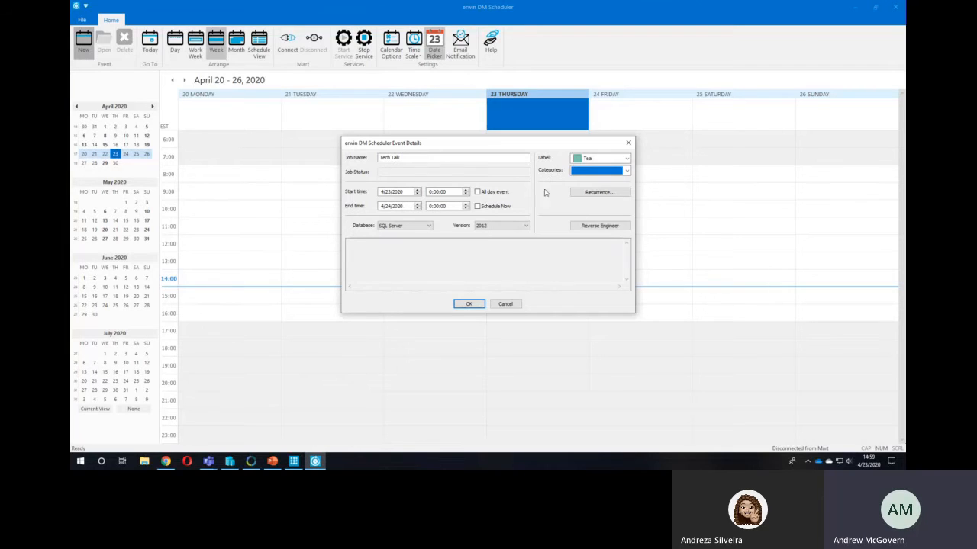
# - Set the job's SQL Server version to 2016/2017/2019 and review the available database types
pyautogui.click(525, 226)
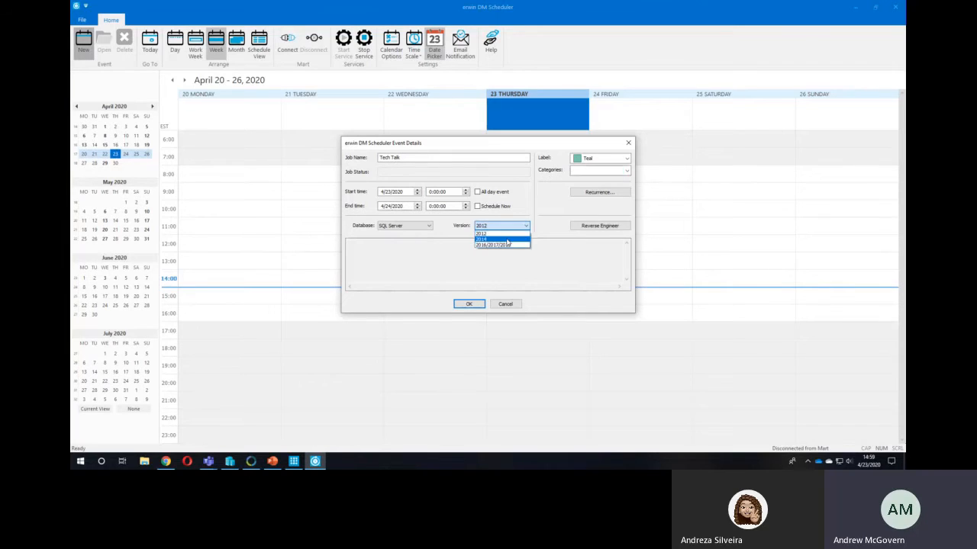
pyautogui.click(503, 245)
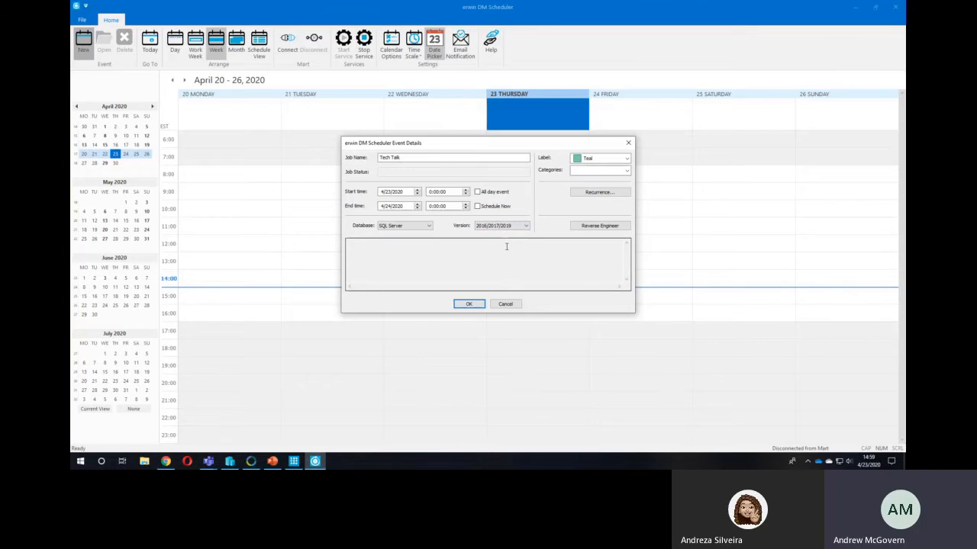
pyautogui.click(428, 226)
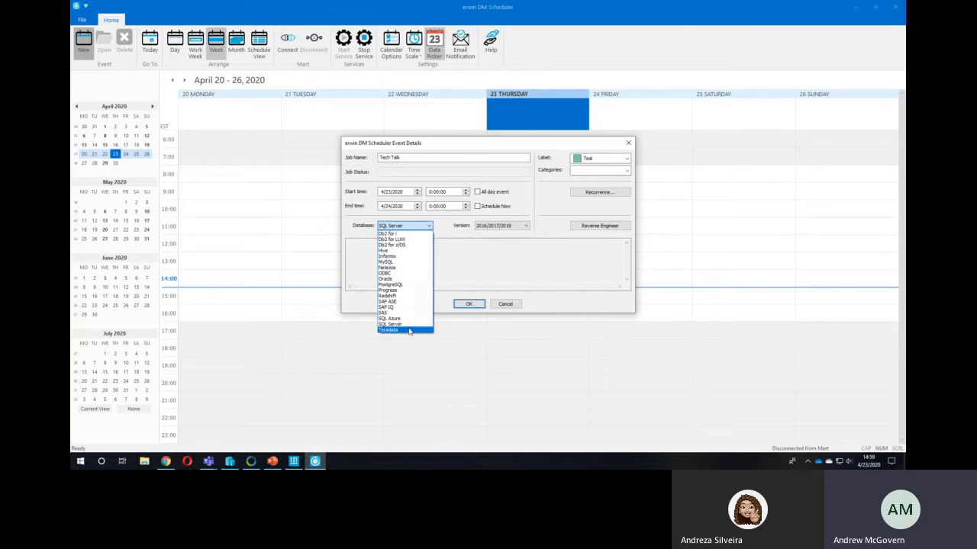
pyautogui.click(511, 328)
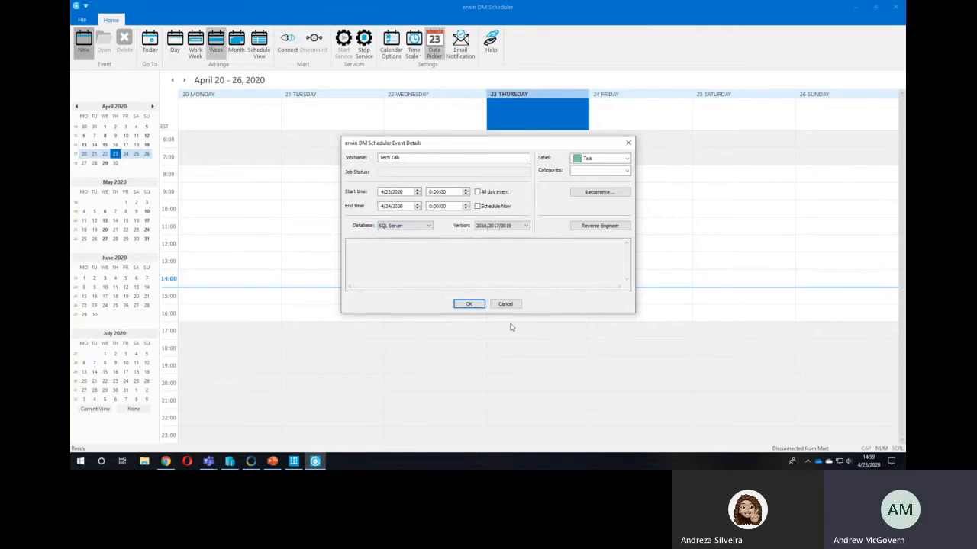
pyautogui.click(526, 226)
pyautogui.click(526, 227)
# - Open the job's reverse engineering options and set the output model file to TechTalk in the Scheduler folder
pyautogui.click(595, 227)
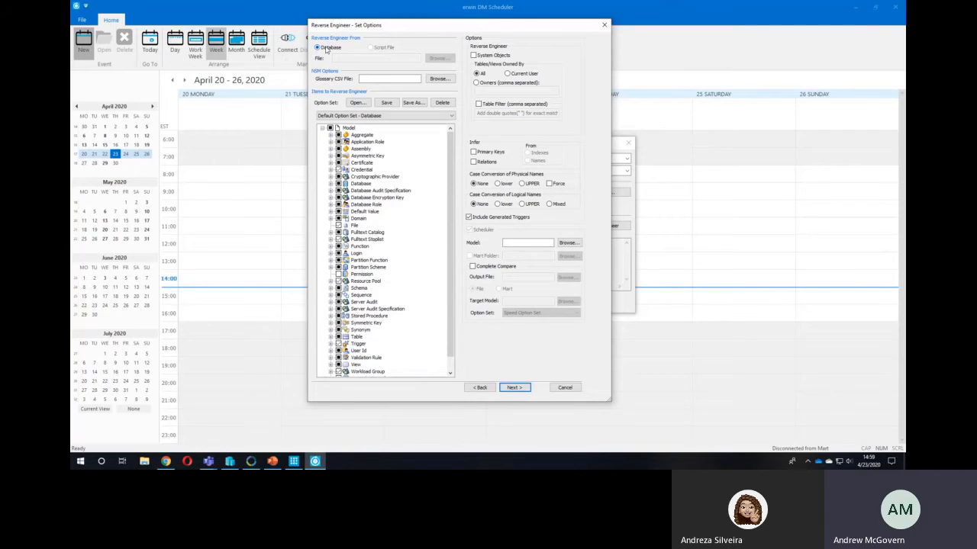
pyautogui.click(397, 79)
pyautogui.click(568, 243)
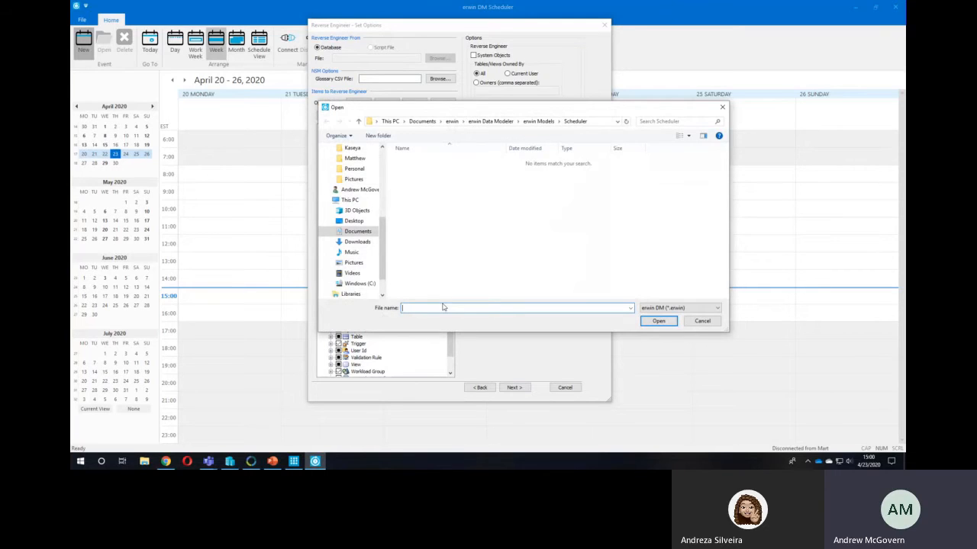
pyautogui.write('TechTalk')
pyautogui.click(658, 321)
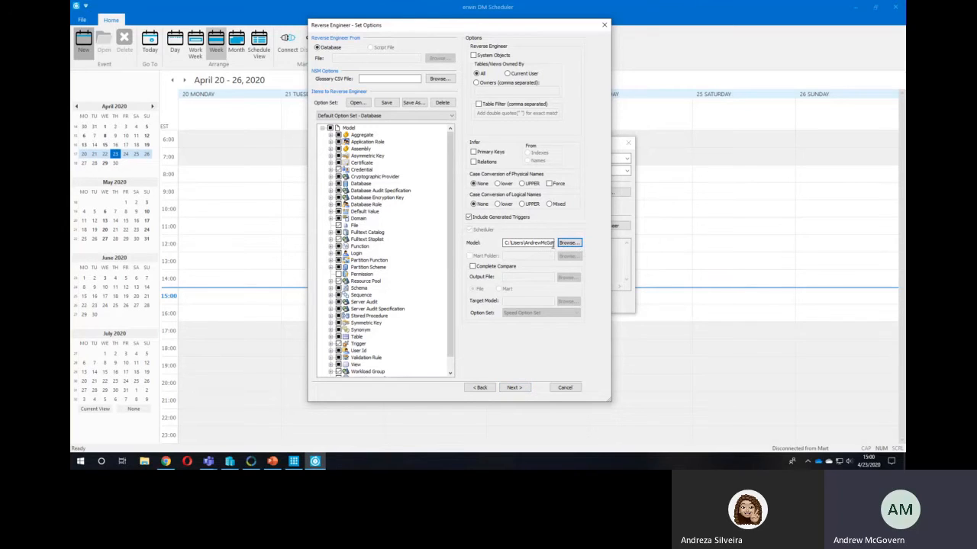
# - Connect to the AdventureWorksDW2016 database with the account password and save the Tech Talk job to the schedule
pyautogui.click(518, 388)
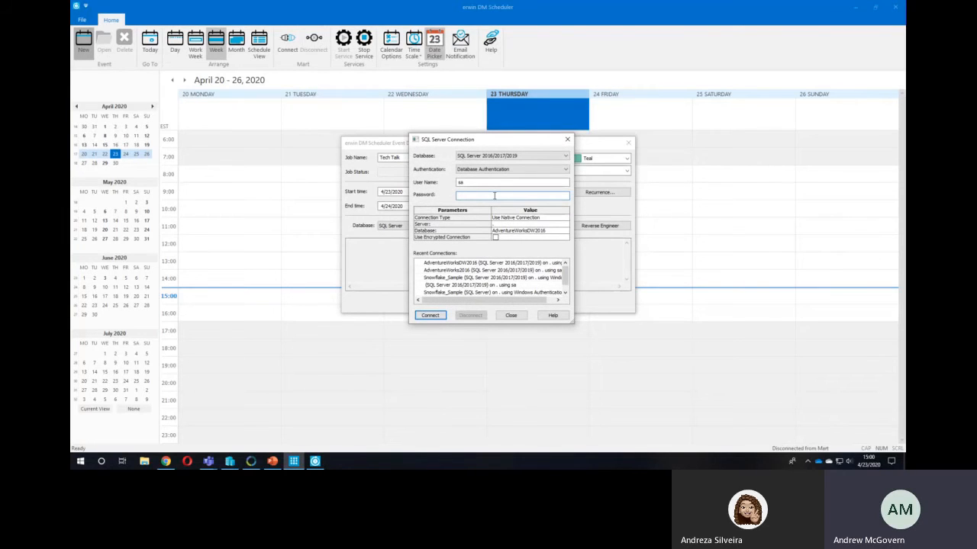
pyautogui.write('•••••••')
pyautogui.click(430, 316)
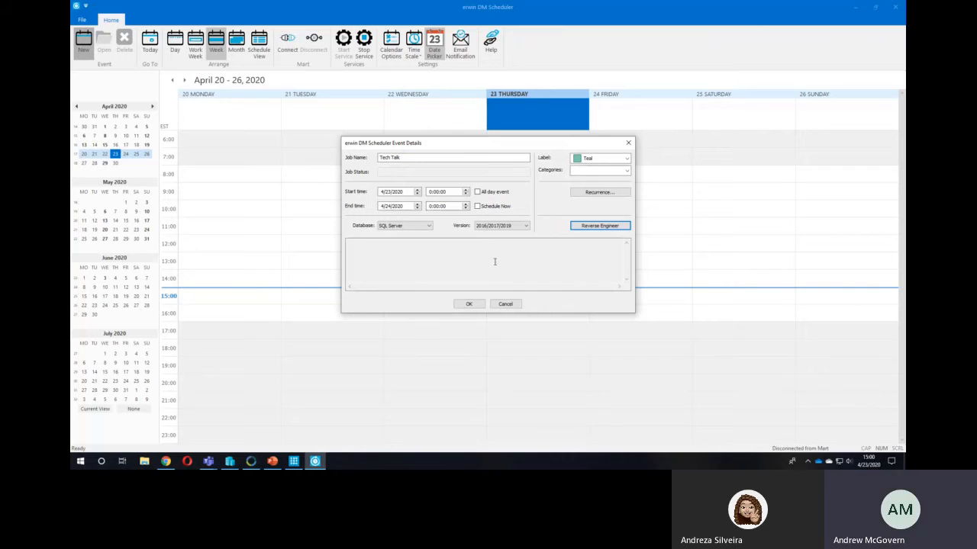
pyautogui.click(470, 304)
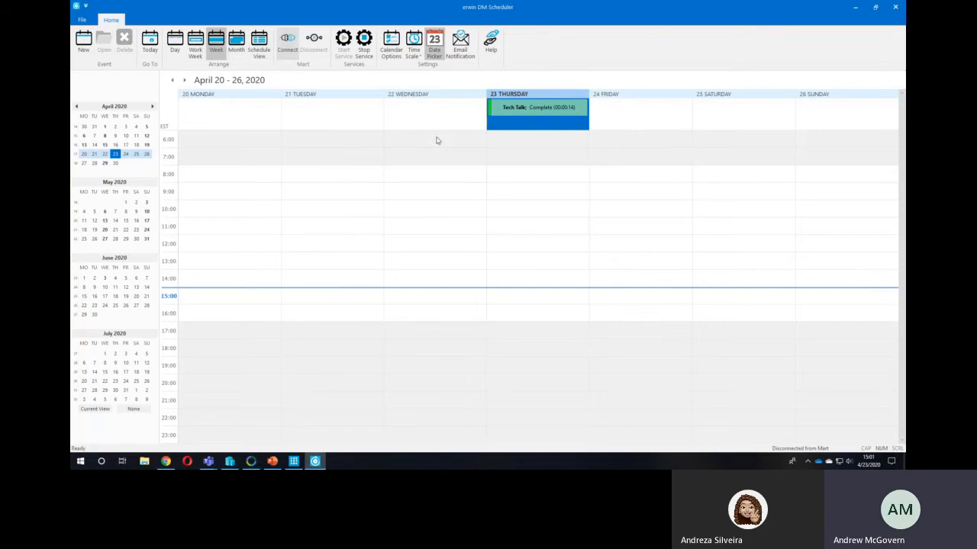
# - Review the scheduled jobs in the schedule and month views, and open the details of the Tech Talk job on April 23
pyautogui.click(259, 47)
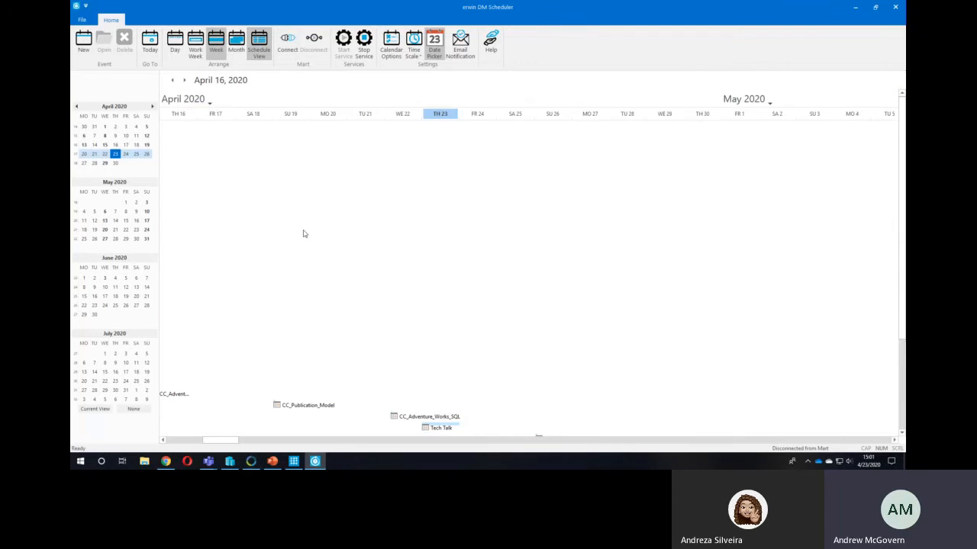
pyautogui.click(236, 47)
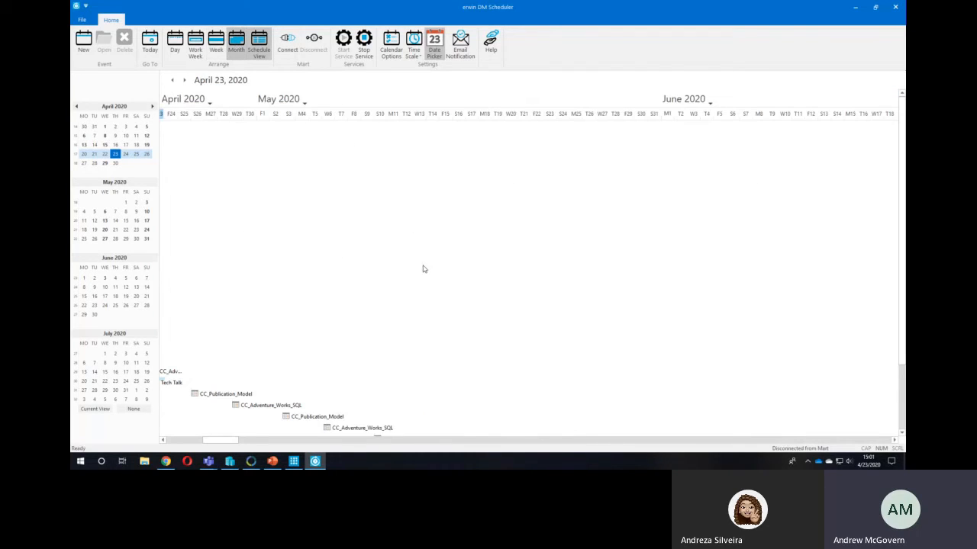
pyautogui.click(258, 47)
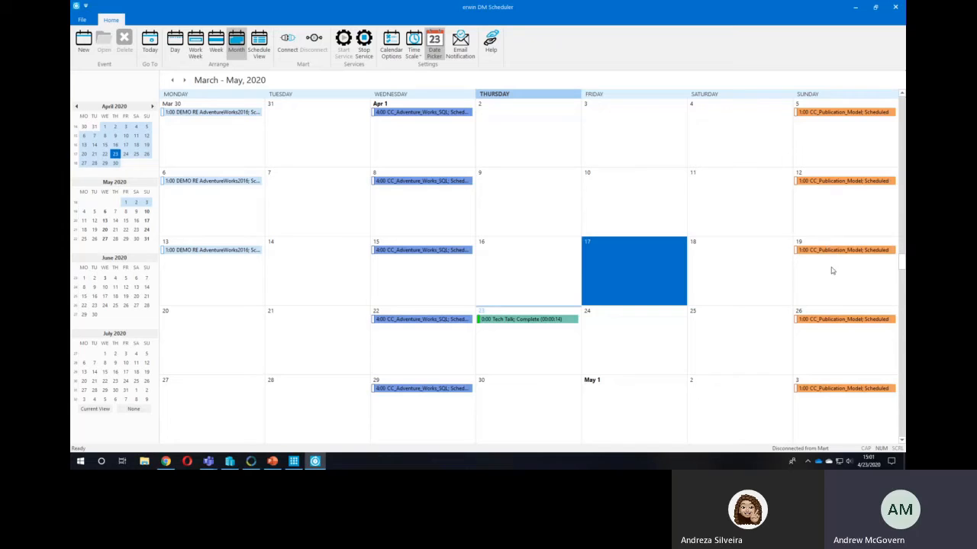
pyautogui.click(669, 322)
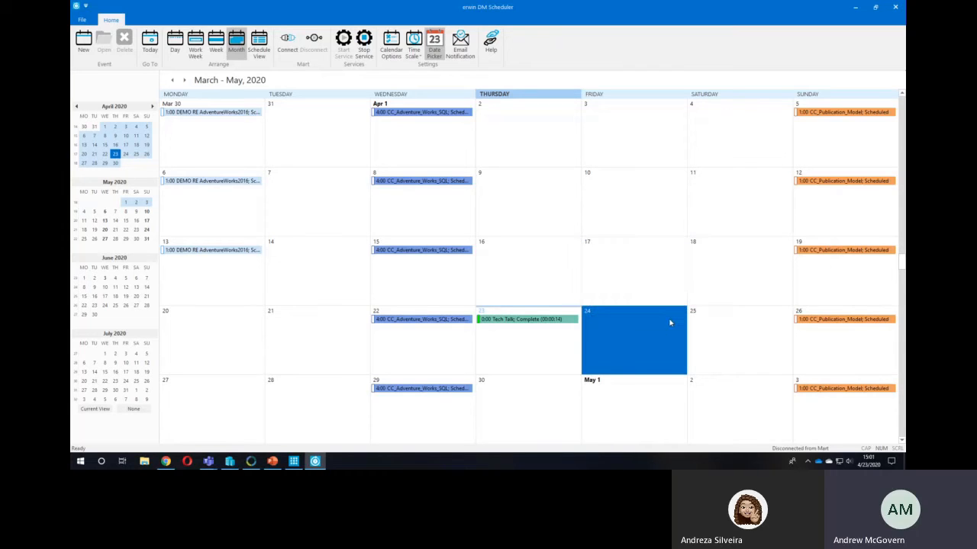
pyautogui.doubleClick(521, 319)
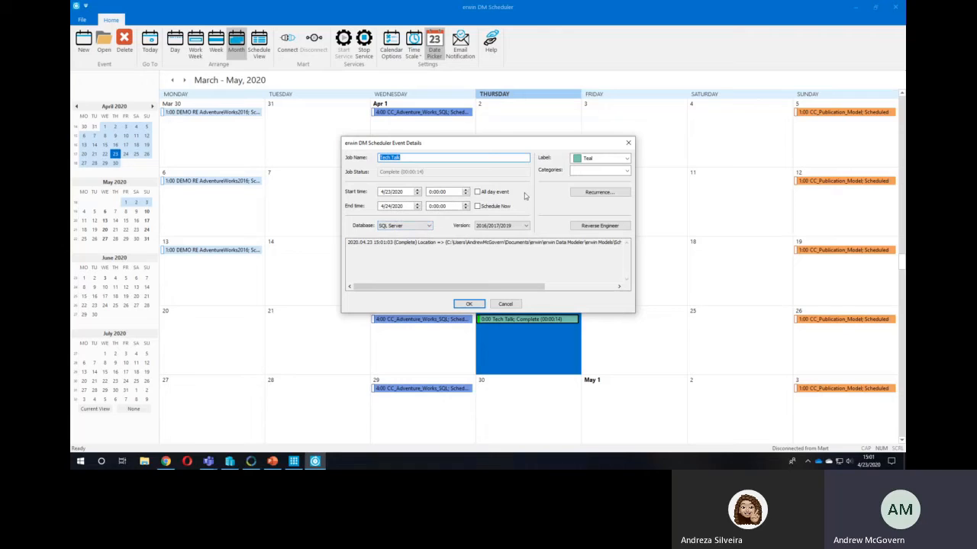
# - Close the Tech Talk job details and examine the job's event log from the calendar
pyautogui.click(505, 305)
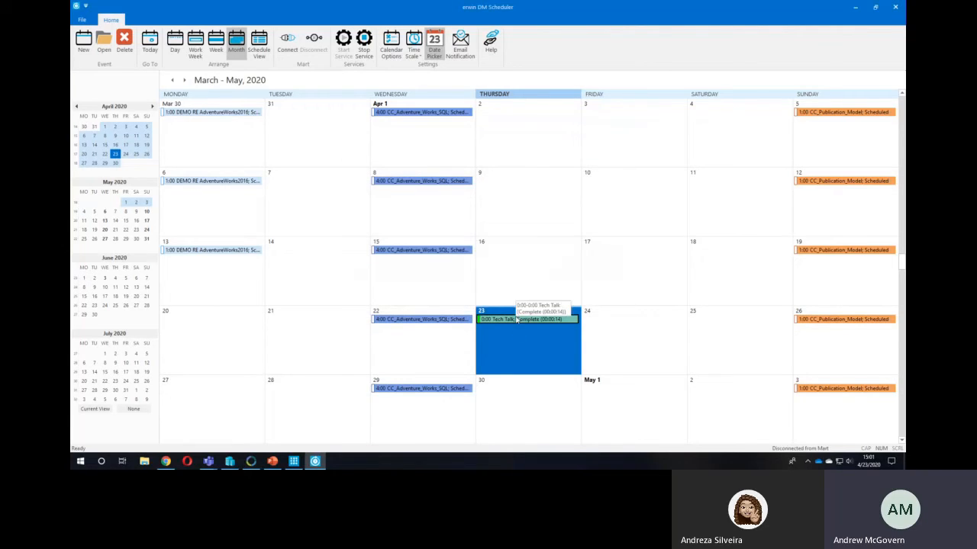
pyautogui.rightClick(516, 319)
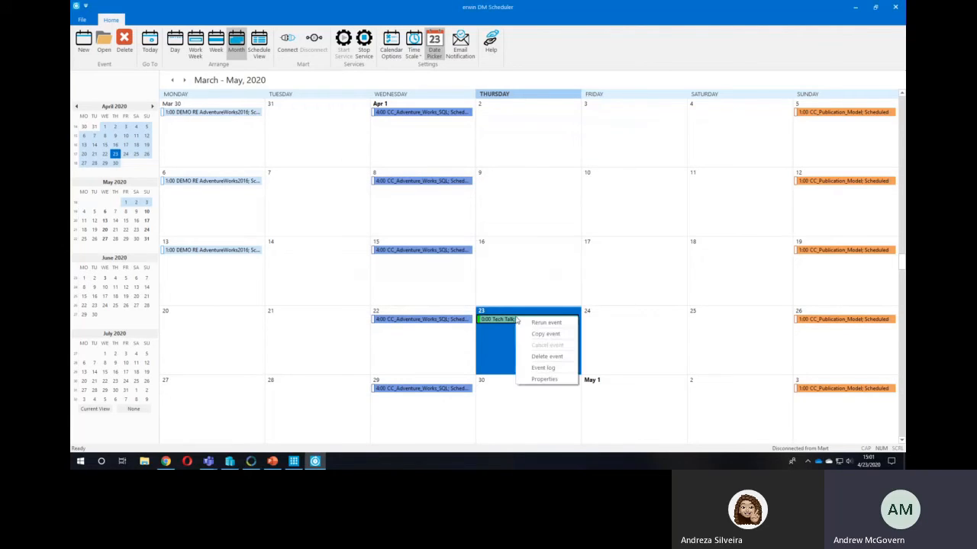
pyautogui.click(545, 368)
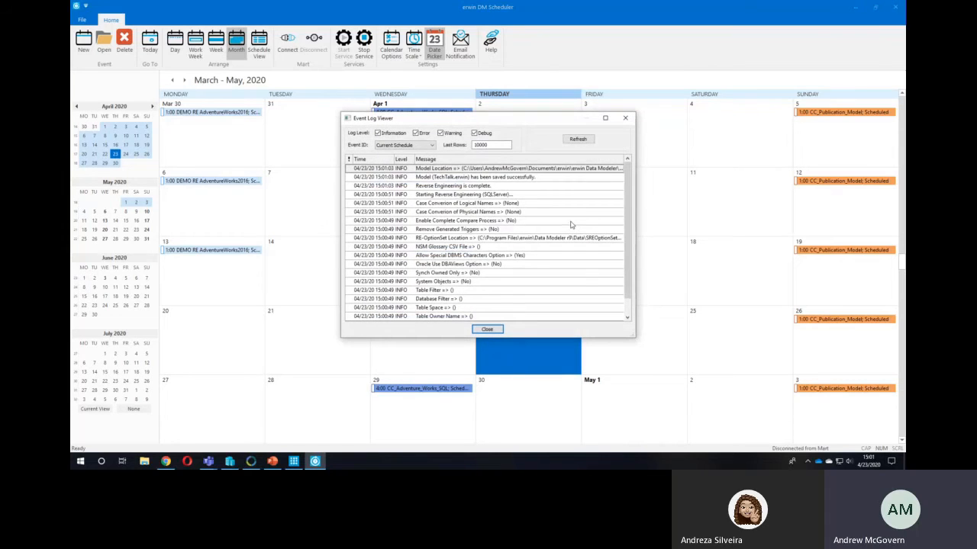
pyautogui.scroll(1, 571, 223)
pyautogui.click(492, 331)
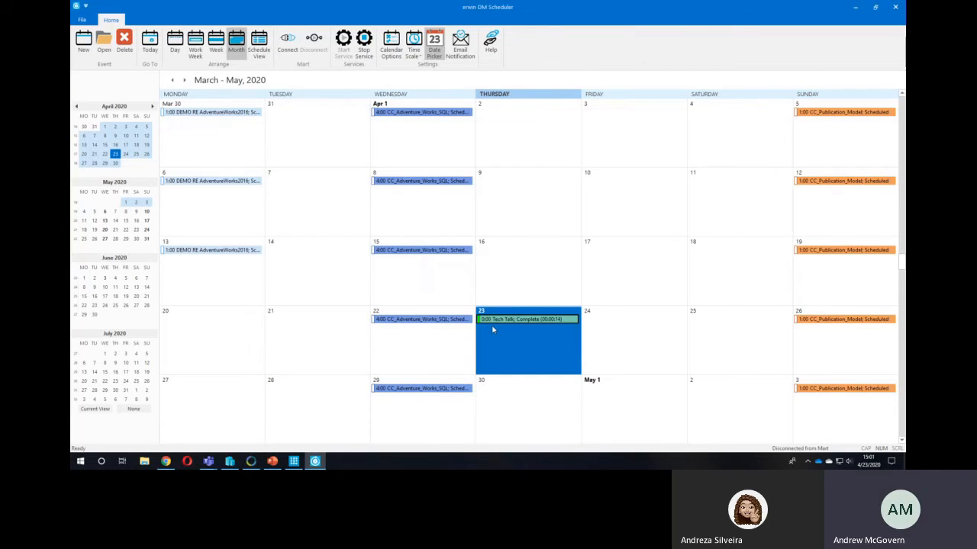
pyautogui.click(431, 349)
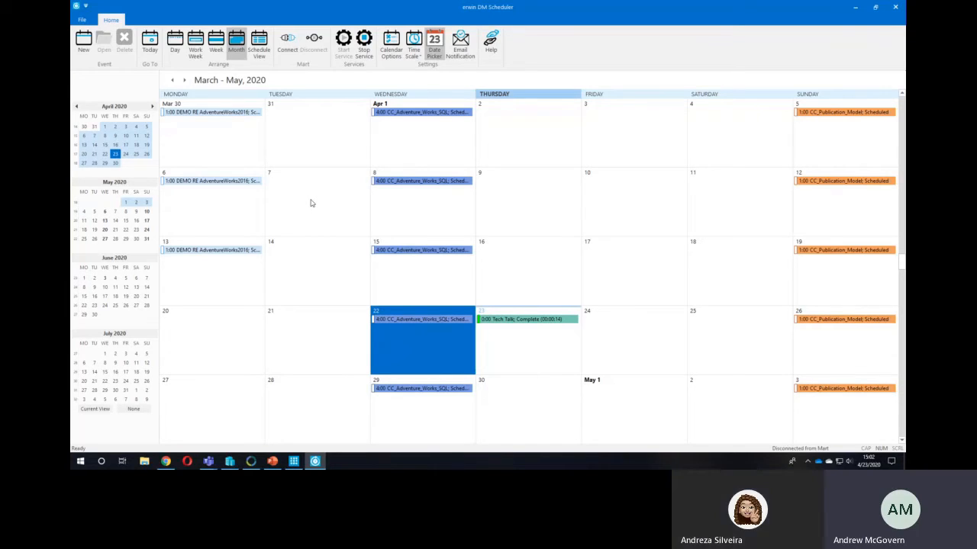
pyautogui.click(520, 247)
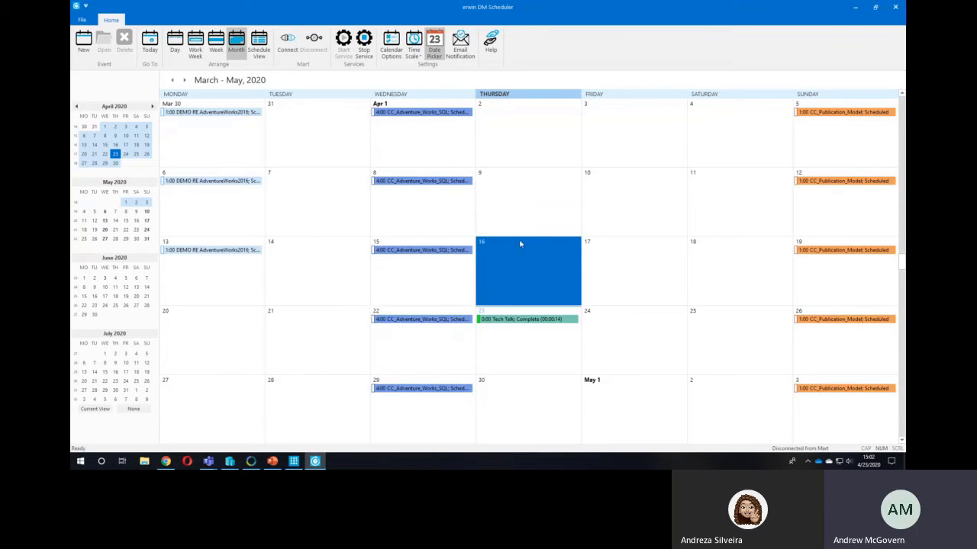
pyautogui.click(642, 265)
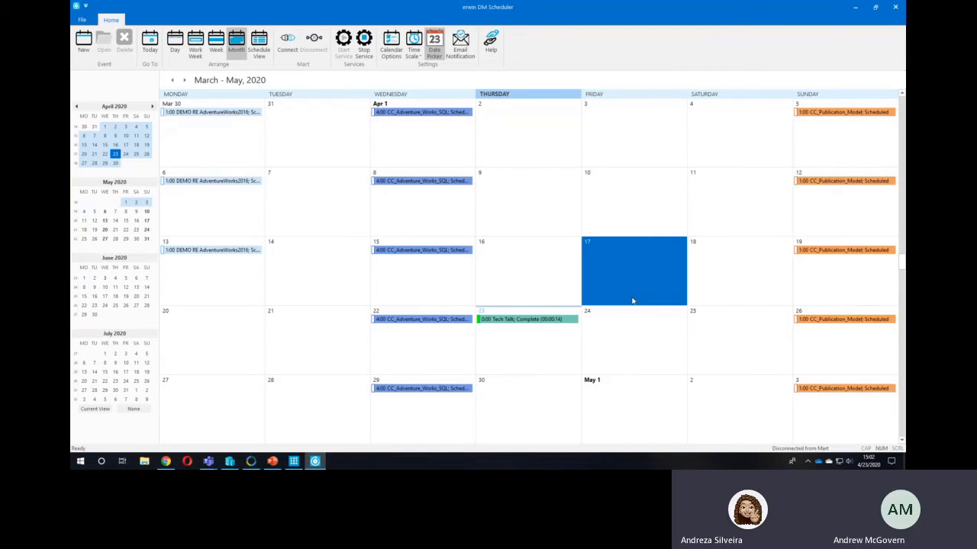
pyautogui.click(629, 333)
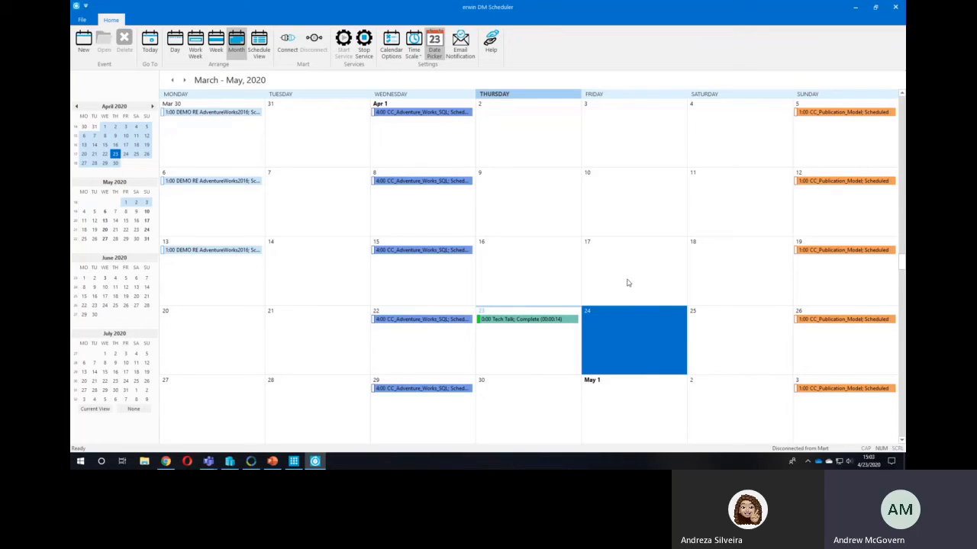
pyautogui.click(608, 255)
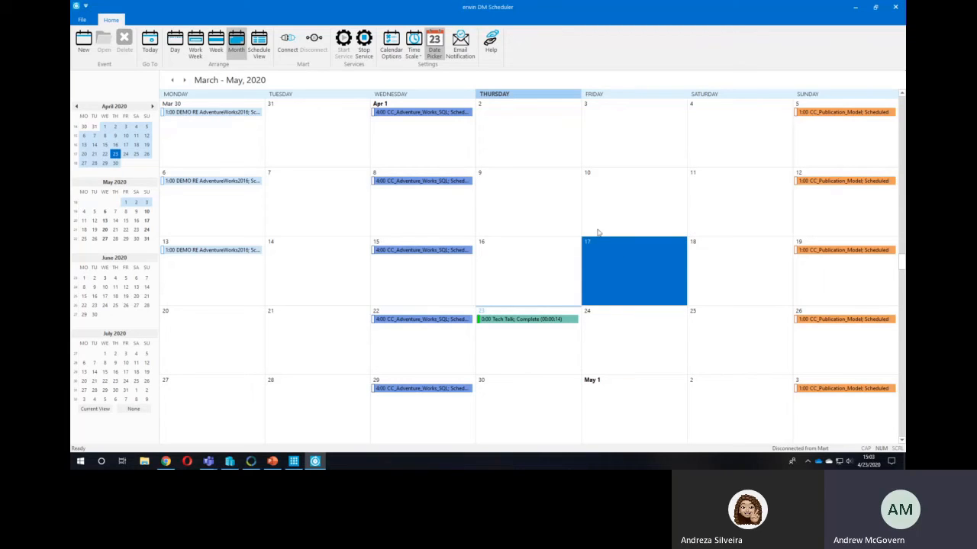
pyautogui.click(640, 206)
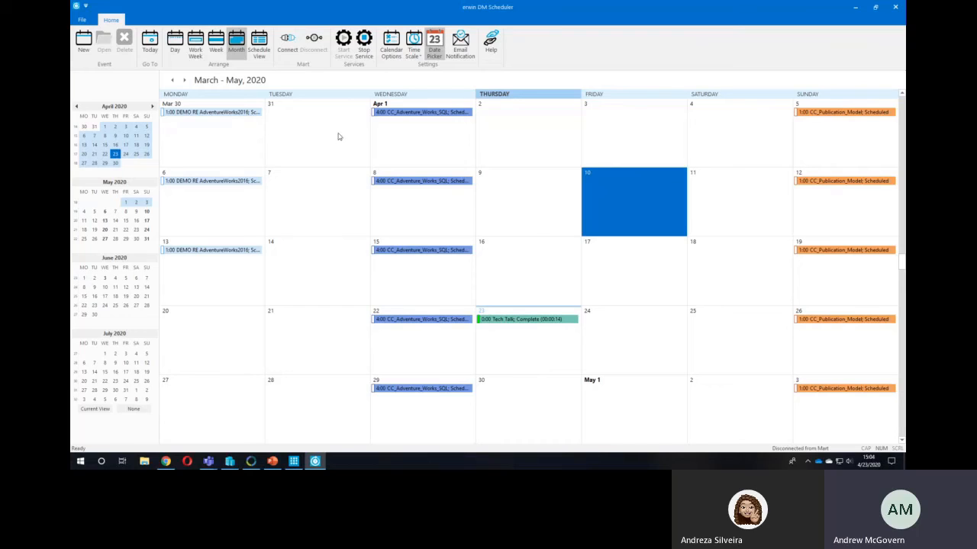
pyautogui.click(554, 335)
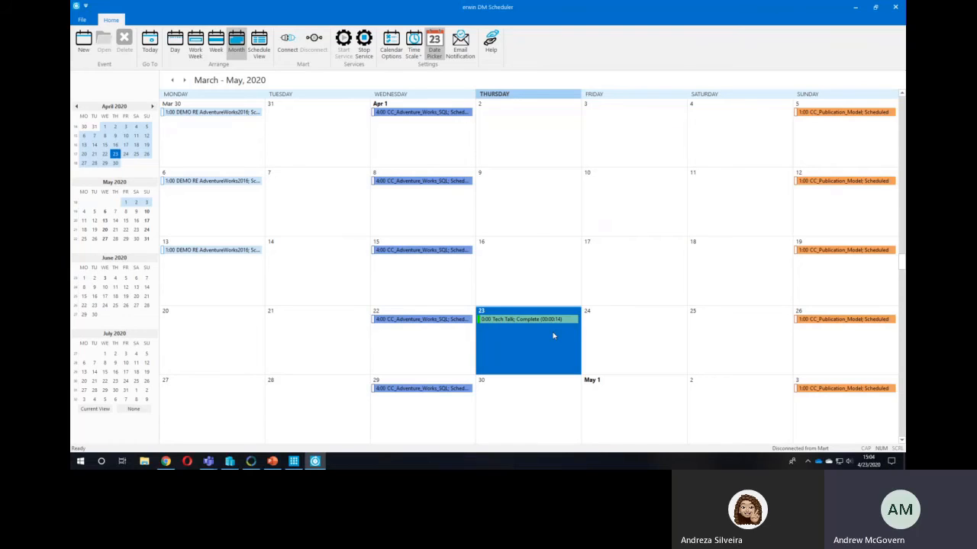
pyautogui.click(553, 263)
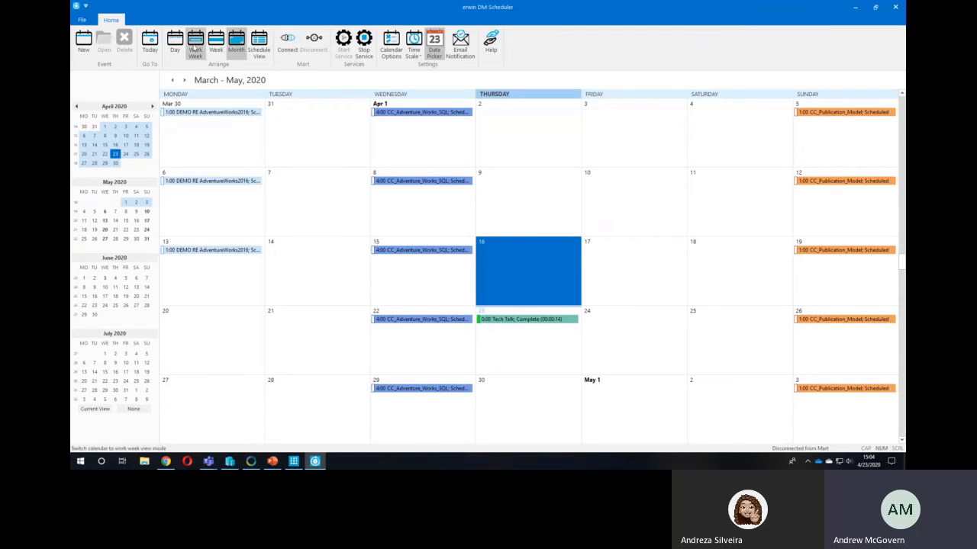
# - Create a new scheduler job named TechTalk CC and turn off its all-day setting
pyautogui.click(83, 42)
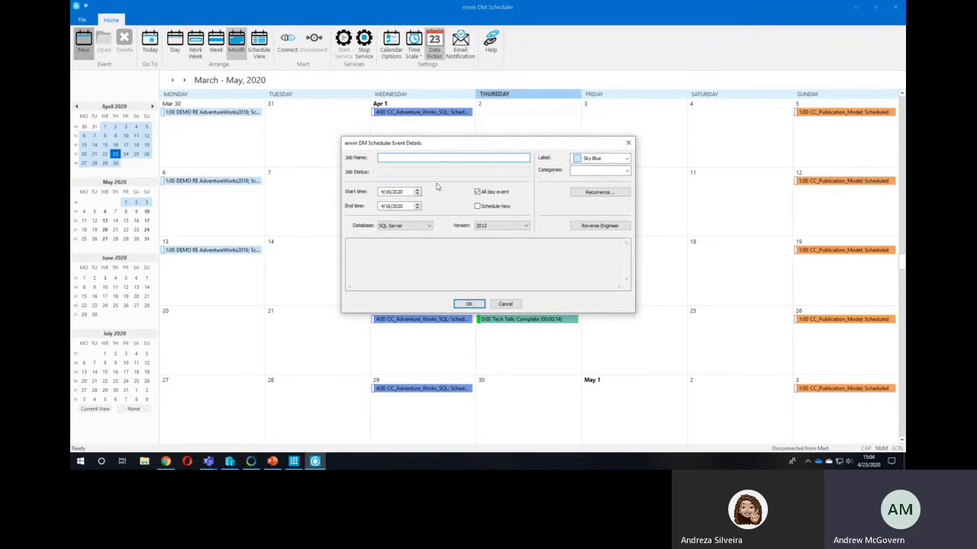
pyautogui.write('TechTalk CC')
pyautogui.click(478, 193)
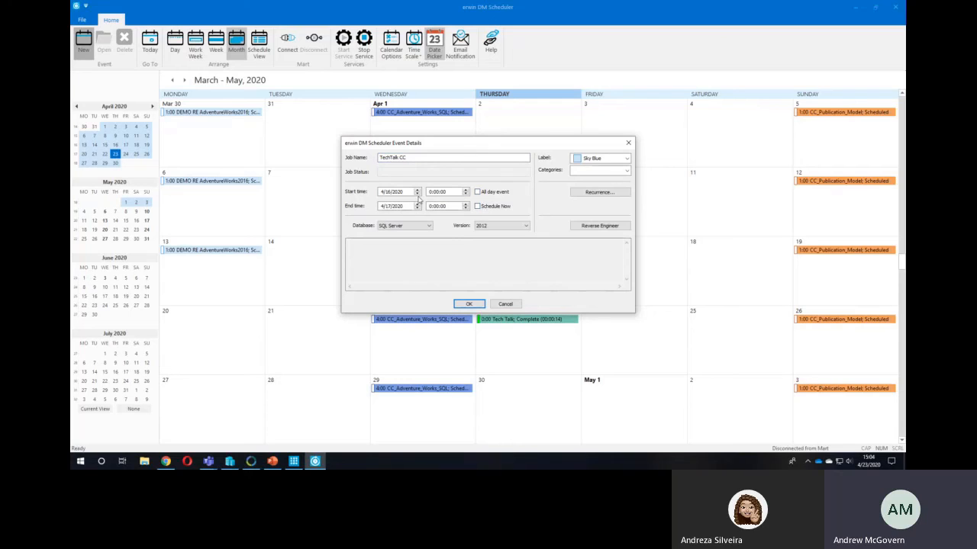
# - Set the job's start and end to 5/16/2020 at 1:00:00 and the SQL Server version to 2016/2017/2019
pyautogui.click(418, 190)
pyautogui.click(418, 208)
pyautogui.click(465, 190)
pyautogui.click(525, 228)
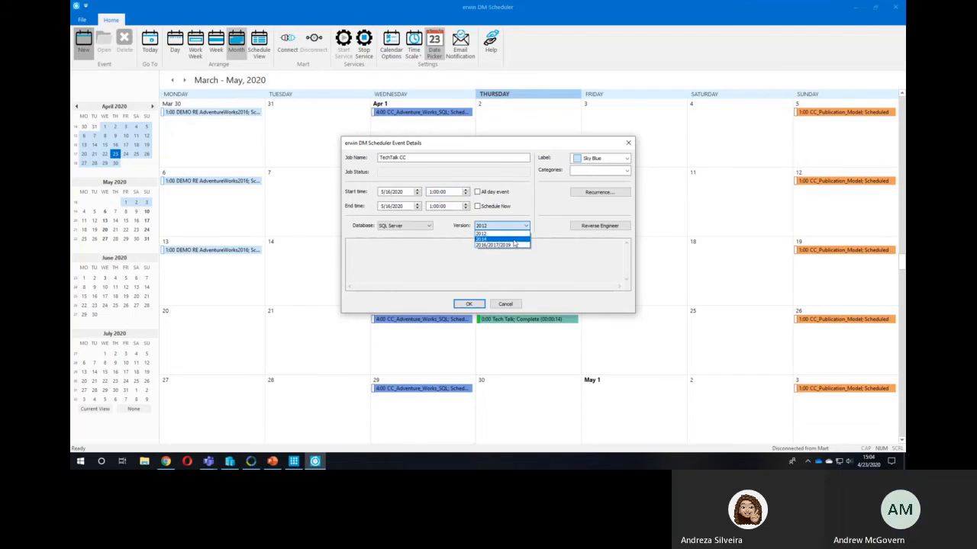
pyautogui.click(513, 243)
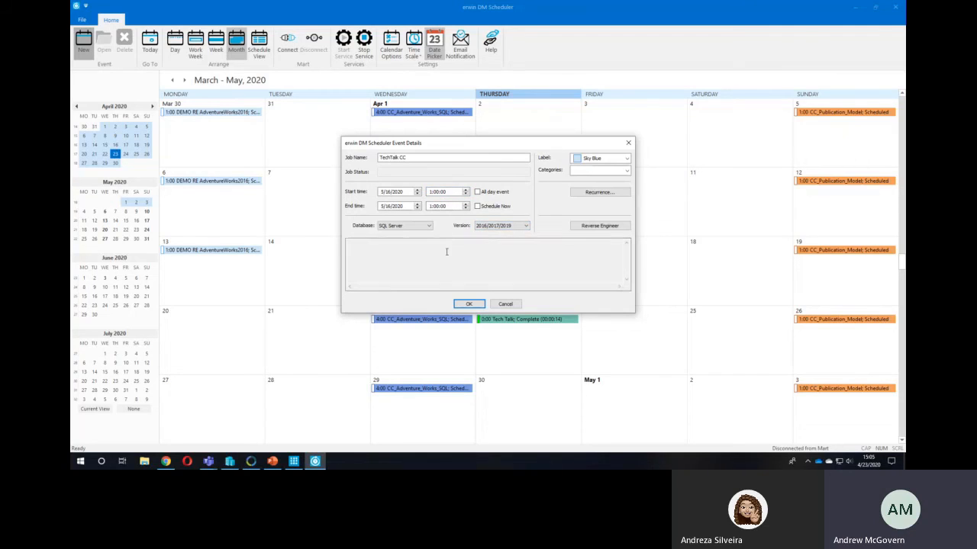
# - Open the job's reverse engineering options and enter "model" as the model name
pyautogui.click(600, 226)
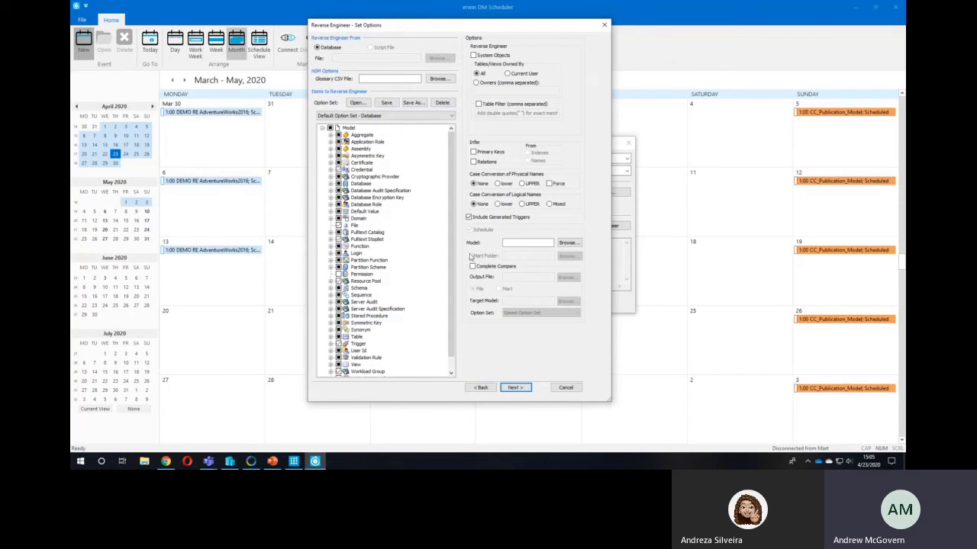
pyautogui.click(530, 243)
pyautogui.write('model')
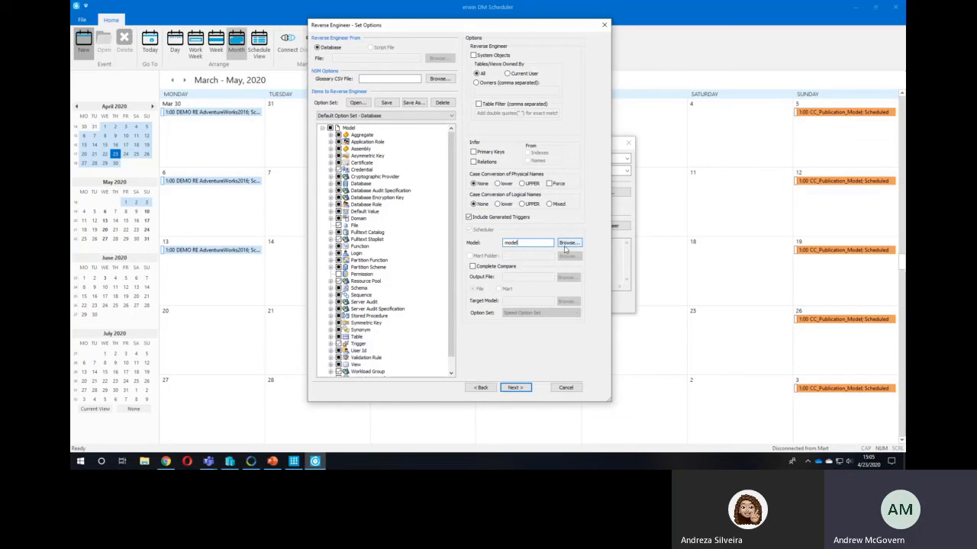
# - Enable Complete Compare and choose TechTalk.erwin from the Scheduler folder as the target model
pyautogui.click(472, 266)
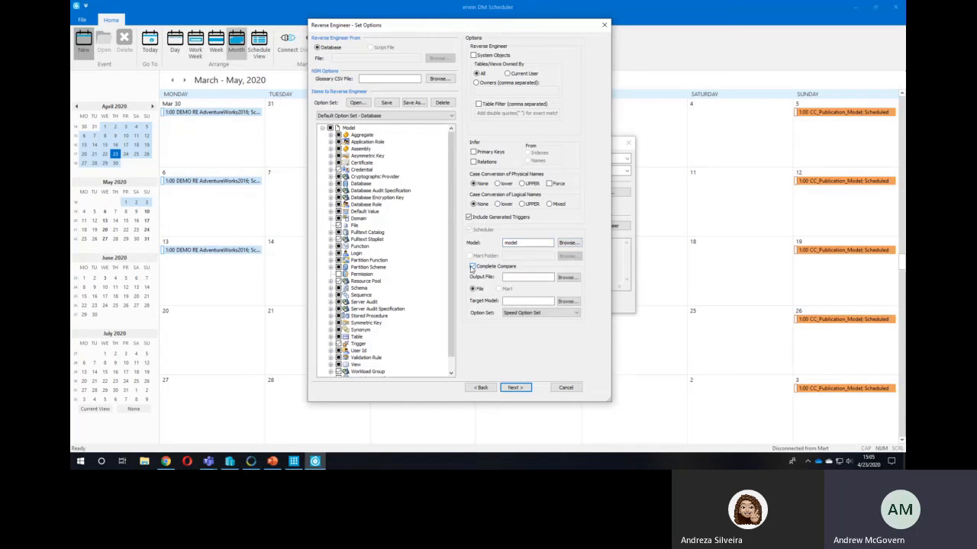
pyautogui.click(560, 301)
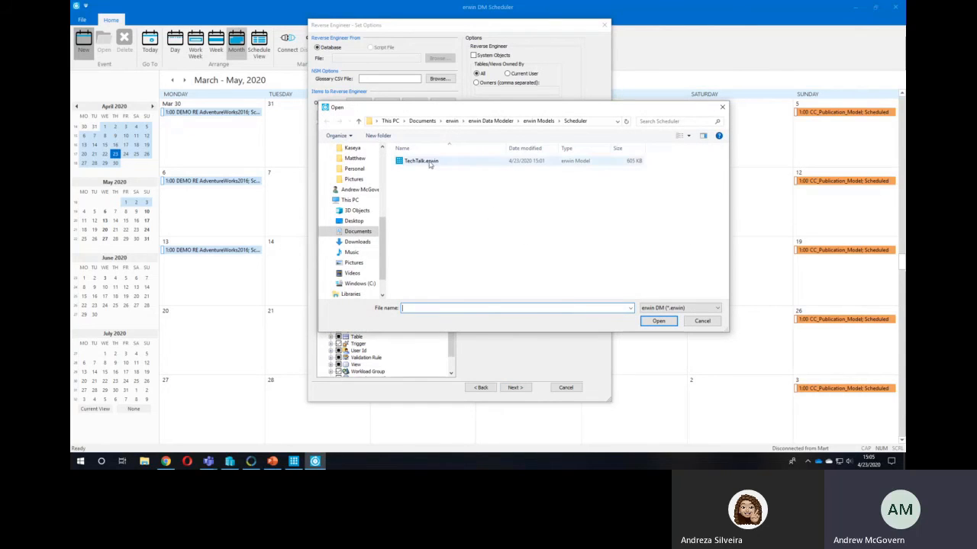
pyautogui.doubleClick(439, 161)
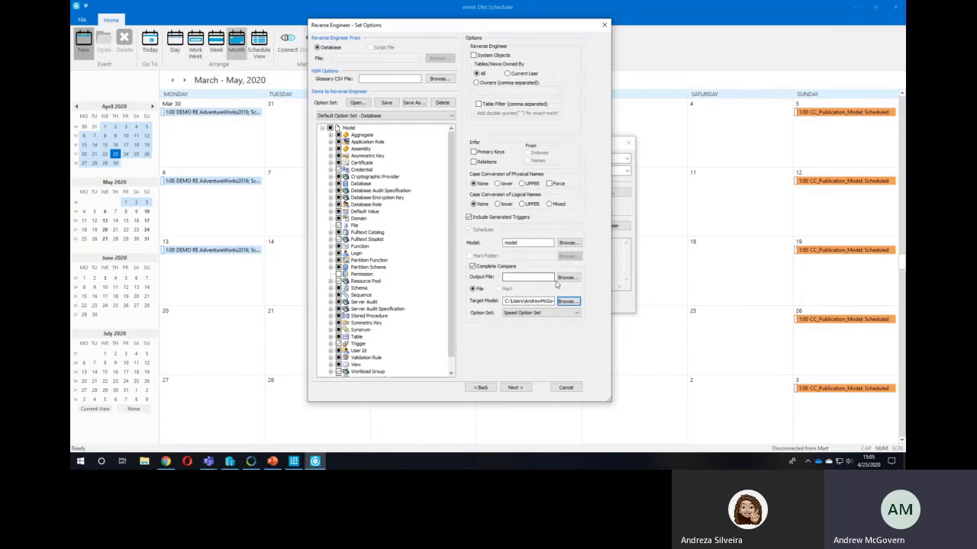
# - Set the comparison's HTML output file to cc-autput in the Scheduler folder
pyautogui.click(548, 277)
pyautogui.click(568, 278)
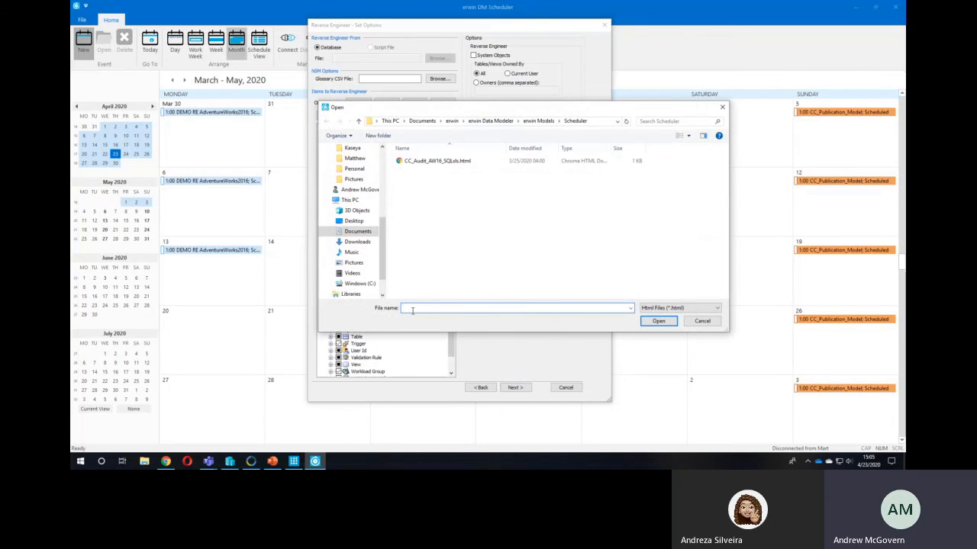
pyautogui.write('cc')
pyautogui.write('-')
pyautogui.write('aut')
pyautogui.write('put')
pyautogui.press('Return')
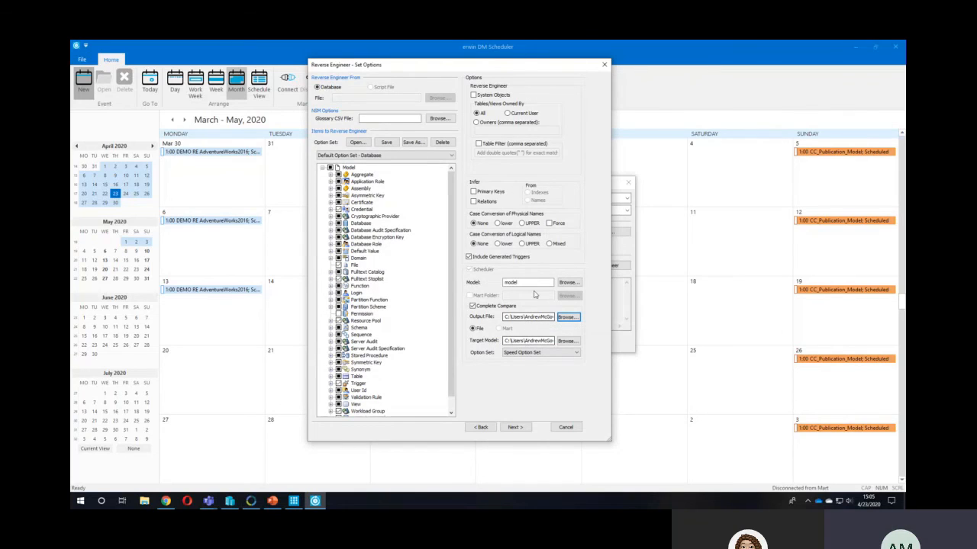
# - Review the compare option sets, keep Speed Option Set, and try to continue to the database connection
pyautogui.click(576, 352)
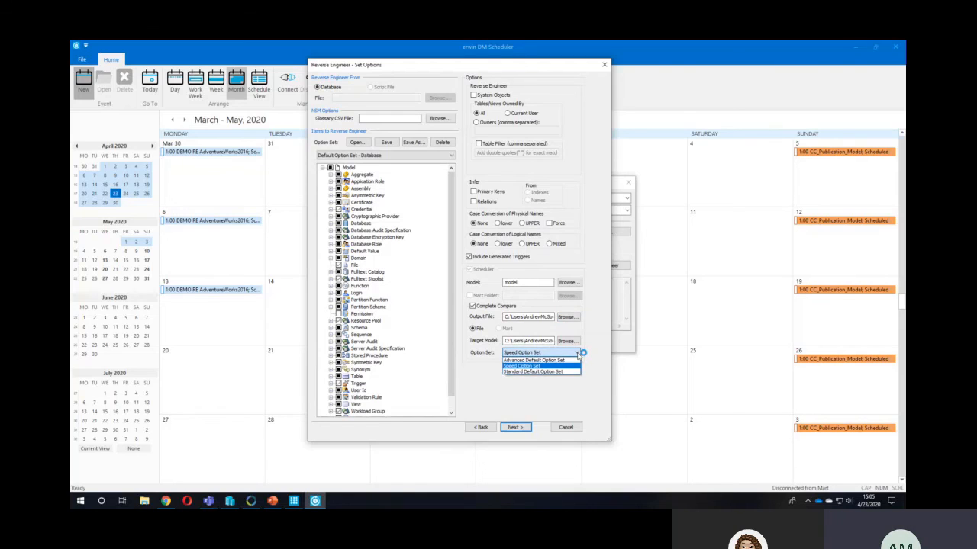
pyautogui.click(576, 358)
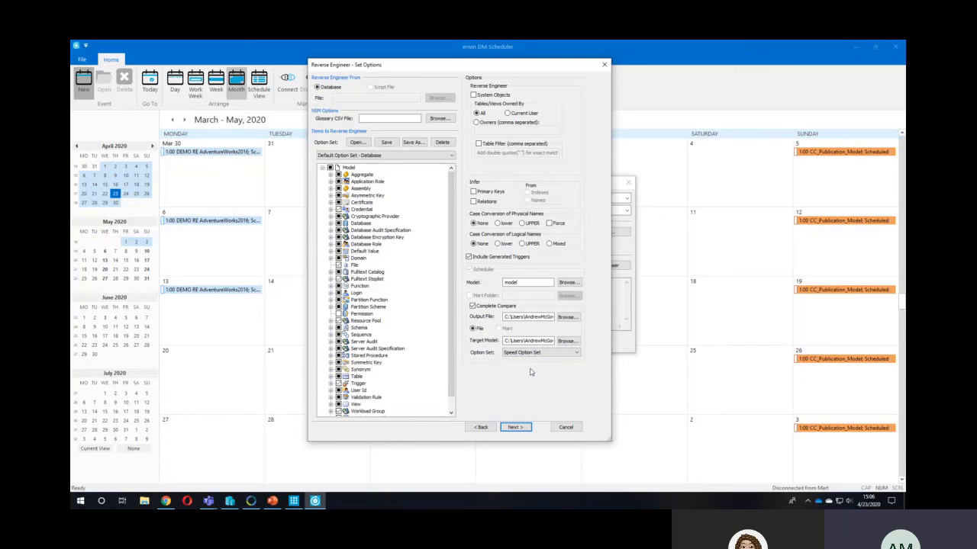
pyautogui.click(526, 428)
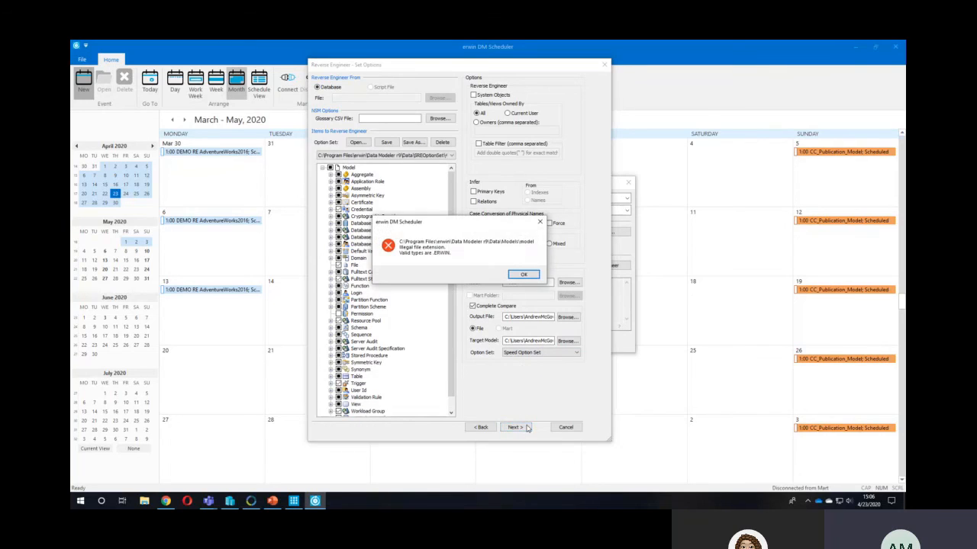
pyautogui.click(523, 274)
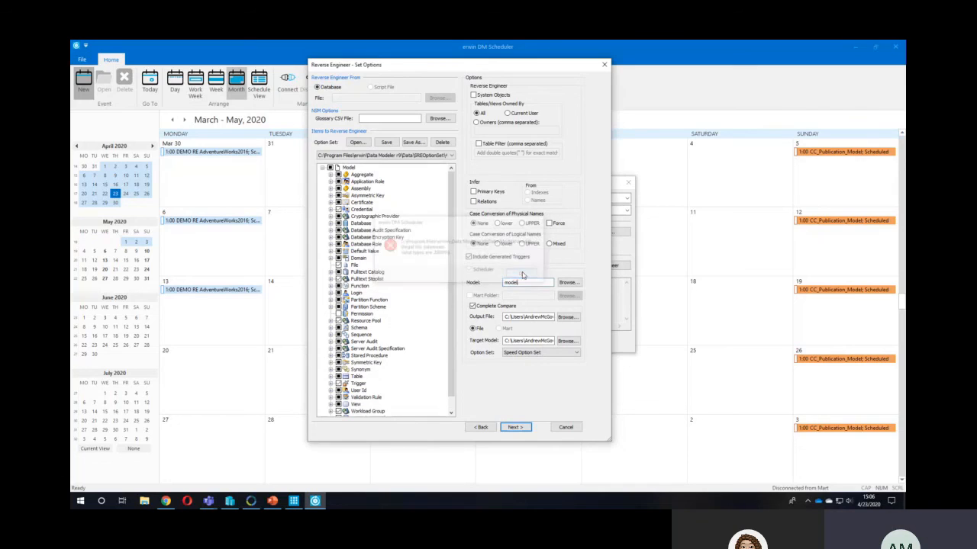
# - Add the .erwin extension to the model name and proceed to the SQL Server connection
pyautogui.tripleClick(553, 341)
pyautogui.hotkey('ctrl', 'v')
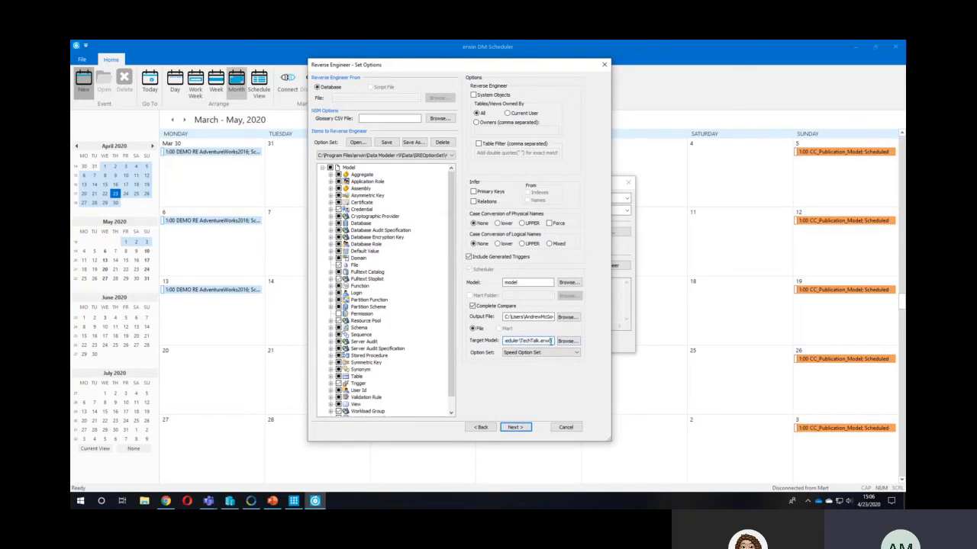
pyautogui.click(528, 284)
pyautogui.write('.erw')
pyautogui.click(515, 427)
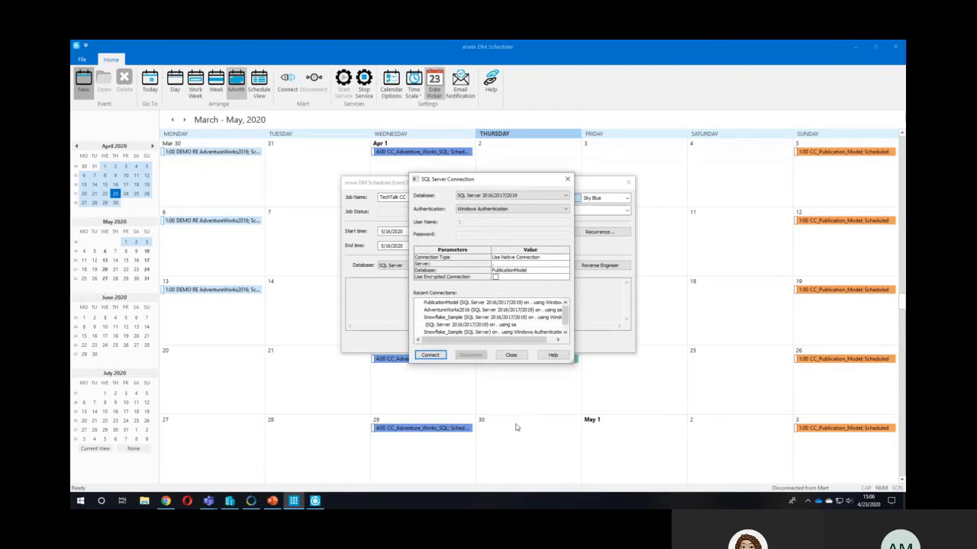
# - Connect to the PublicationModel database with Windows Authentication, save the TechTalk CC job, and display it in the May calendar
pyautogui.click(430, 354)
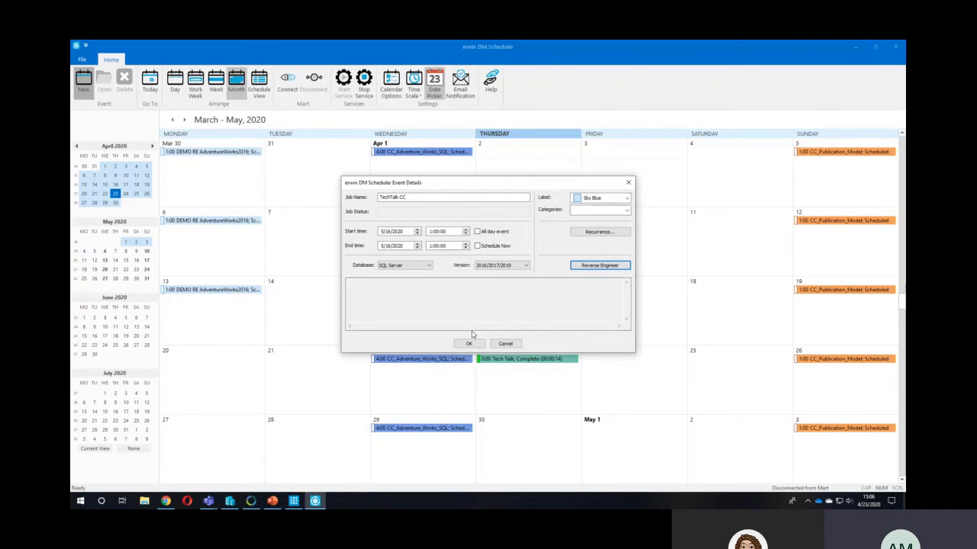
pyautogui.click(469, 343)
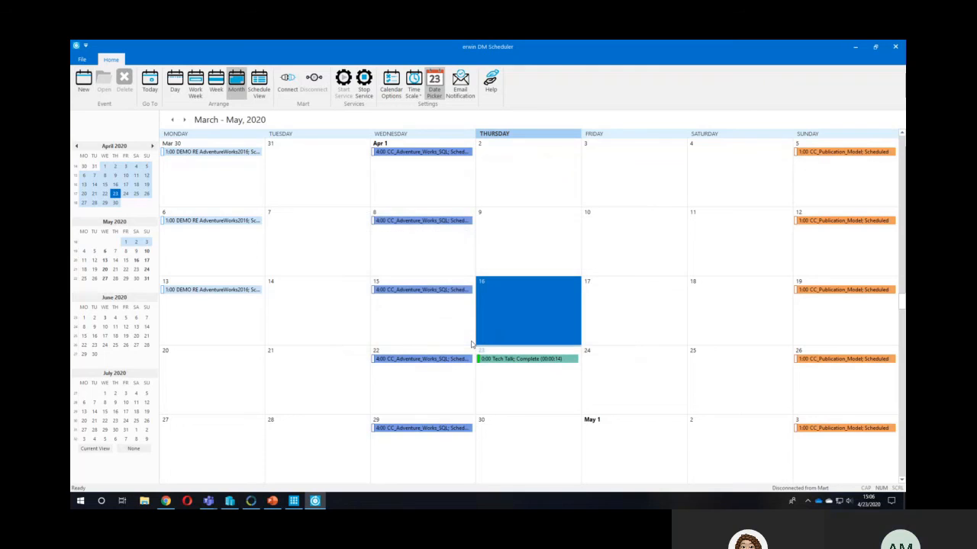
pyautogui.click(181, 121)
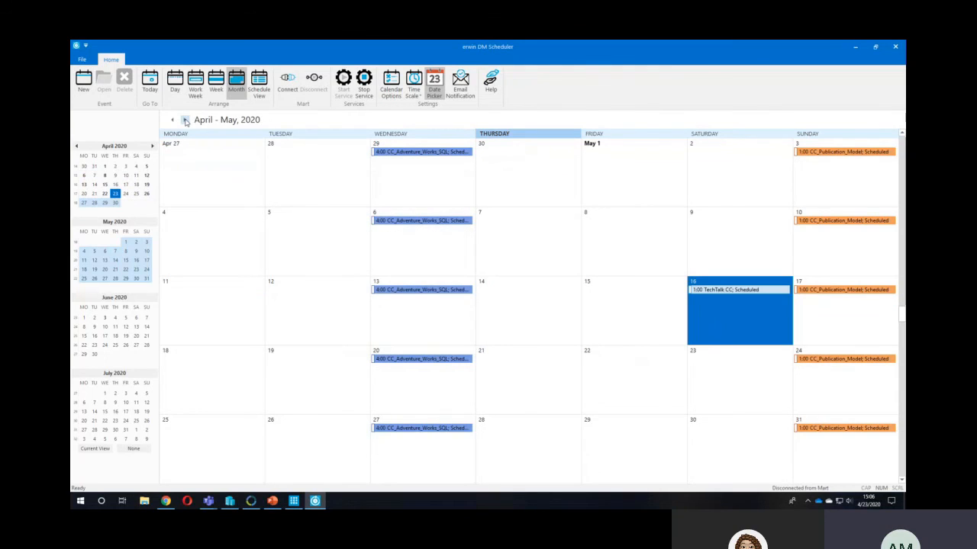